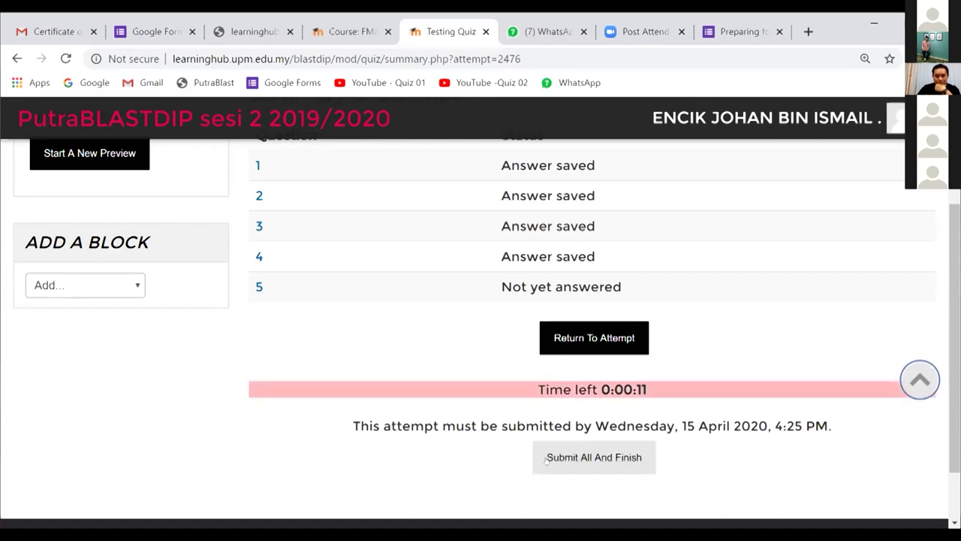
- Submit all answers of the Testing Quiz attempt and confirm finishing it
{"action": "left_click", "coordinate": [571, 458]}
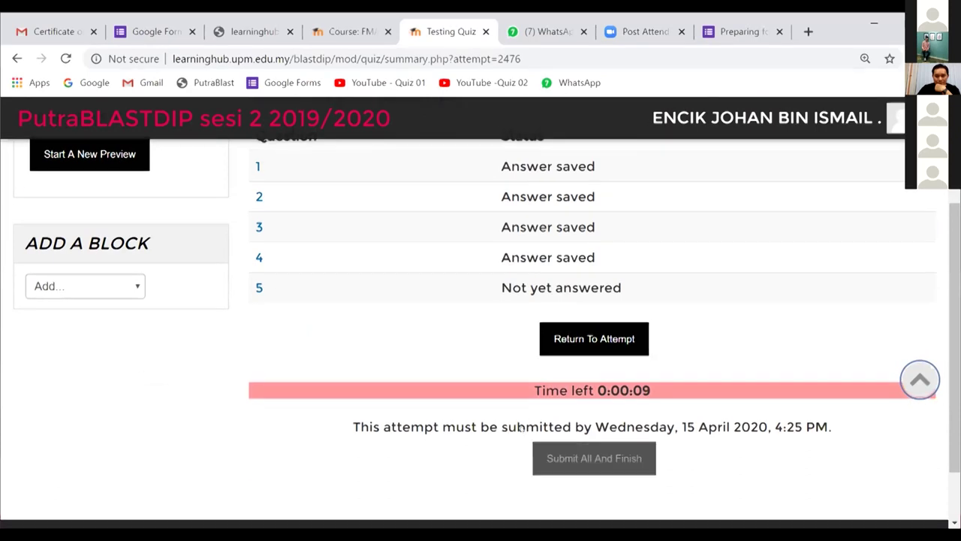
{"action": "scroll", "coordinate": [525, 435], "scroll_direction": "down", "scroll_amount": 3}
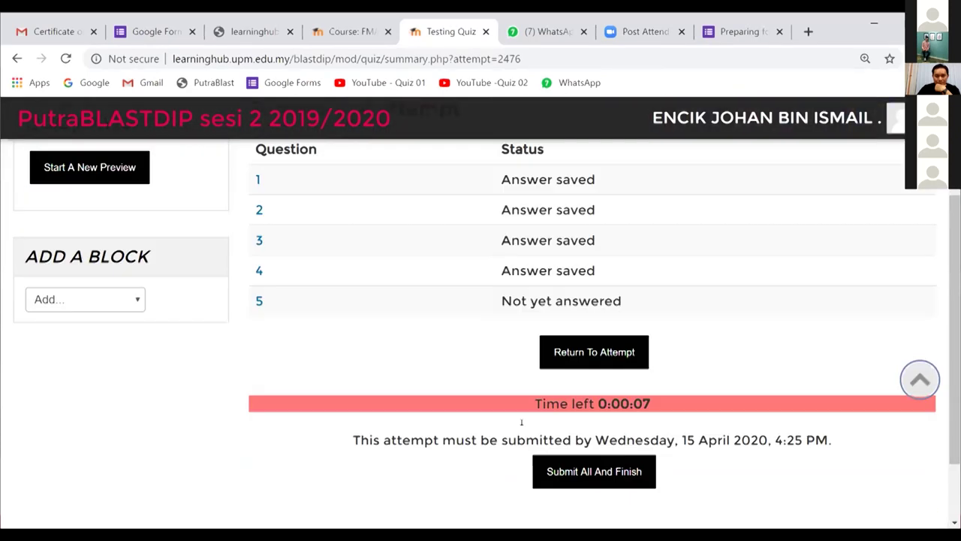
{"action": "left_click", "coordinate": [553, 458]}
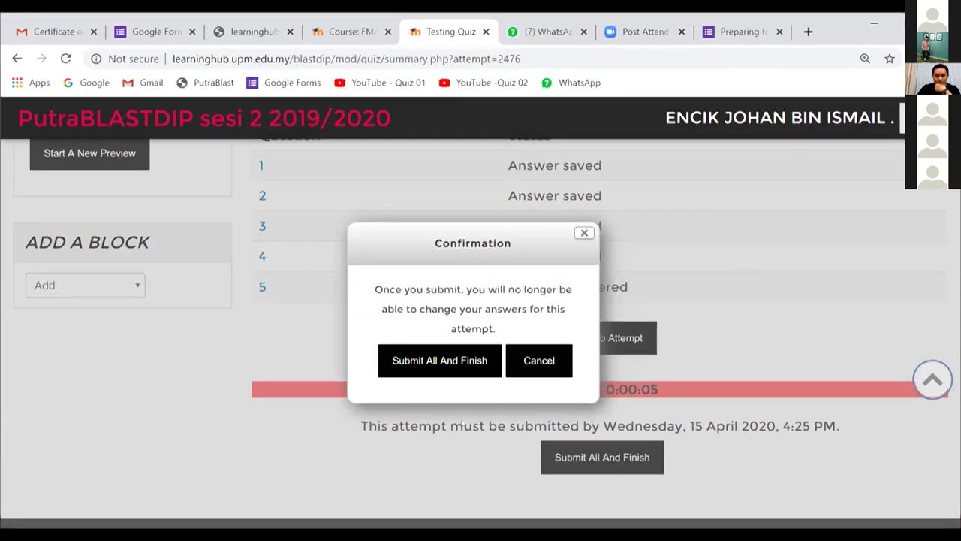
{"action": "left_click", "coordinate": [433, 360]}
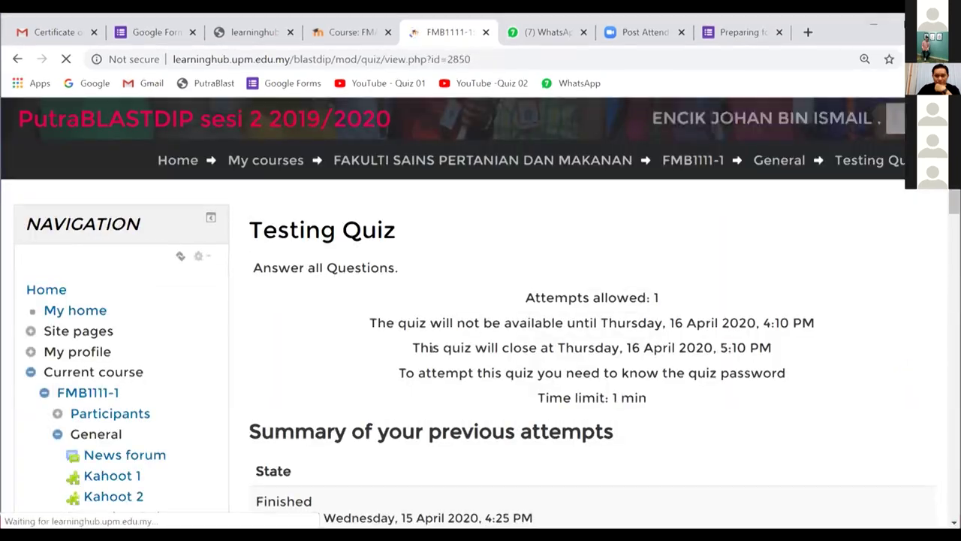
- Return from the finished quiz to the FMB1111-1 course page and reopen the last Testing Quiz
{"action": "scroll", "coordinate": [435, 353], "scroll_direction": "down", "scroll_amount": 3}
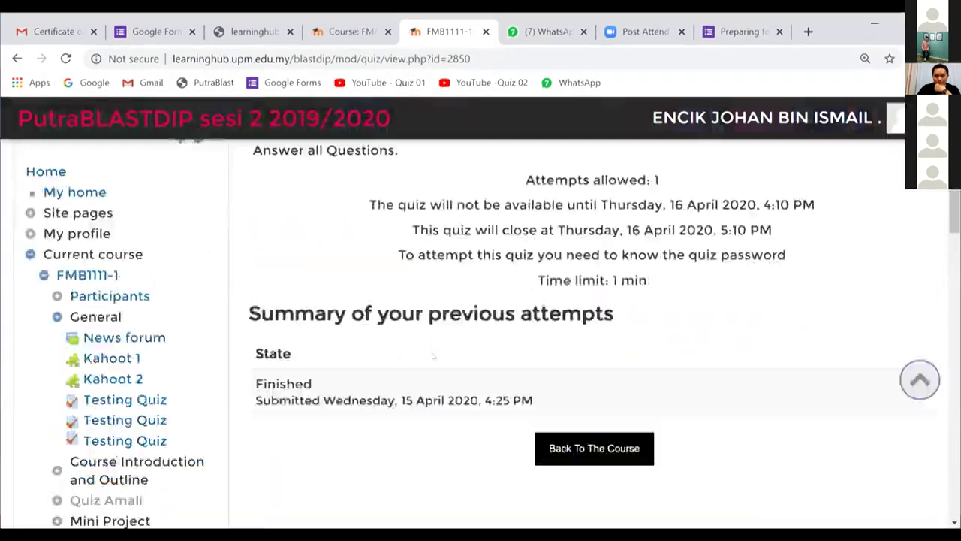
{"action": "scroll", "coordinate": [531, 374], "scroll_direction": "down", "scroll_amount": 2}
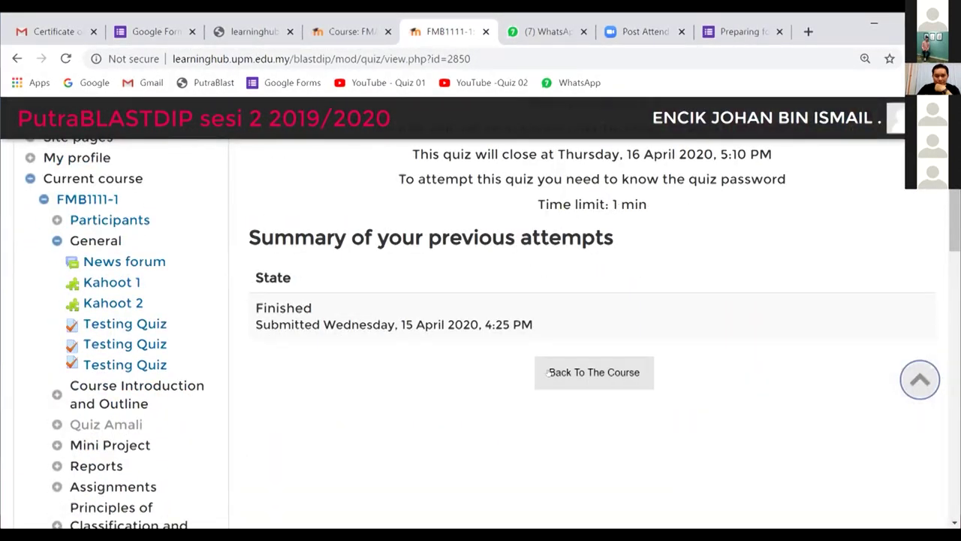
{"action": "left_click", "coordinate": [547, 373]}
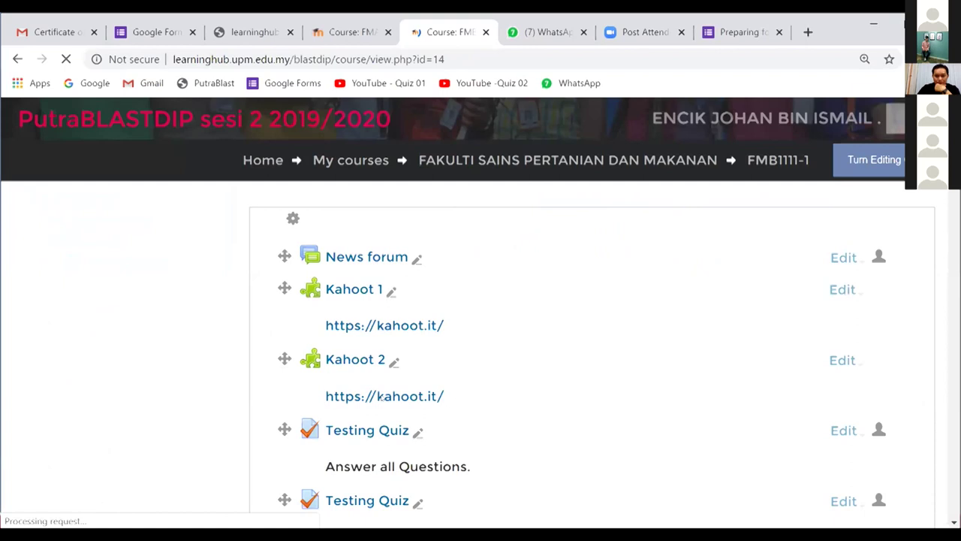
{"action": "scroll", "coordinate": [379, 395], "scroll_direction": "down", "scroll_amount": 5}
{"action": "left_click", "coordinate": [370, 377]}
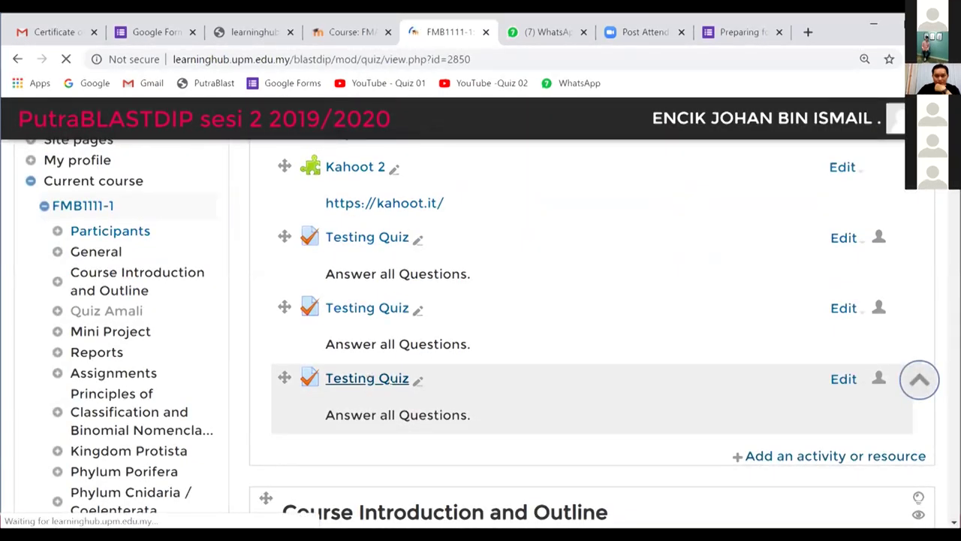
- Review the Testing Quiz page, including its availability settings and the summary of previous attempts
{"action": "scroll", "coordinate": [391, 382], "scroll_direction": "down", "scroll_amount": 4}
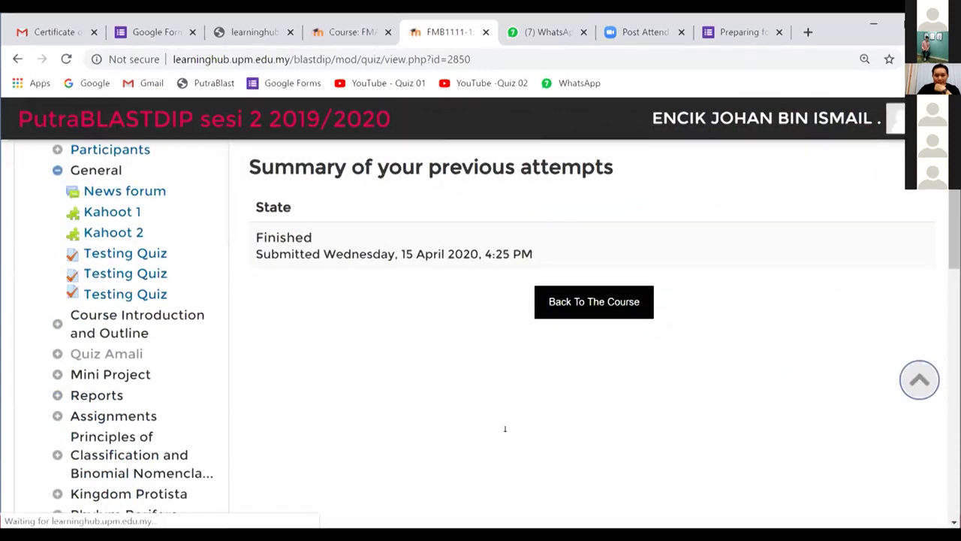
{"action": "scroll", "coordinate": [450, 405], "scroll_direction": "up", "scroll_amount": 4}
{"action": "scroll", "coordinate": [109, 360], "scroll_direction": "down", "scroll_amount": 3}
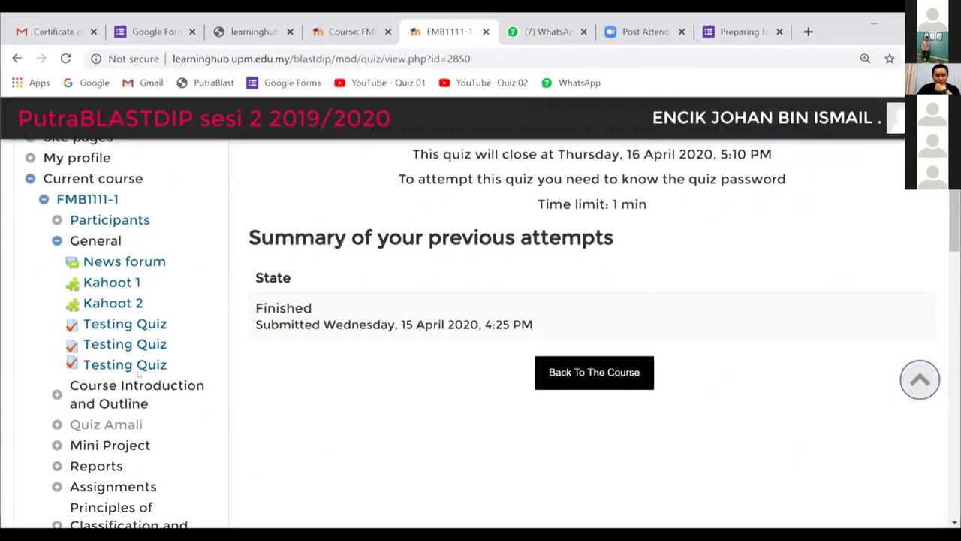
{"action": "scroll", "coordinate": [109, 364], "scroll_direction": "down", "scroll_amount": 1}
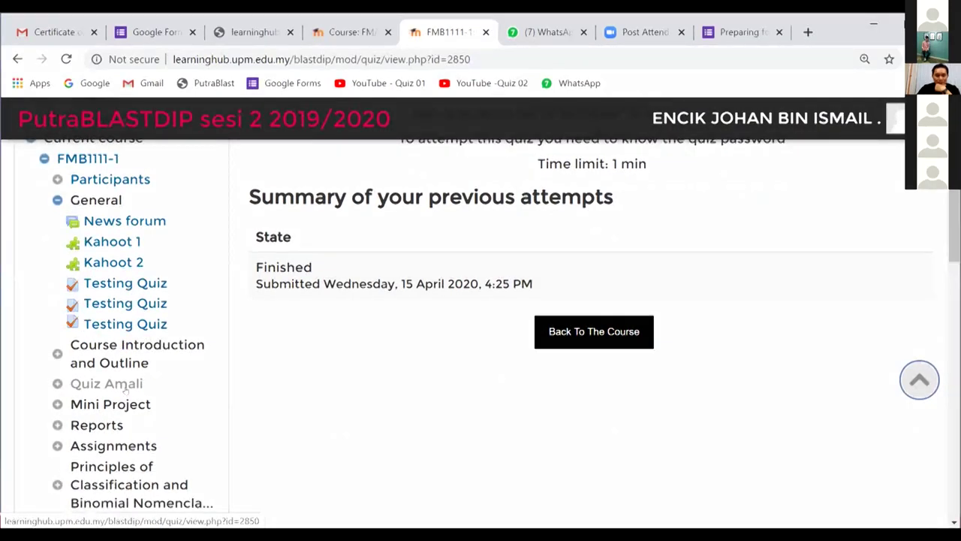
{"action": "scroll", "coordinate": [496, 422], "scroll_direction": "down", "scroll_amount": 5}
{"action": "scroll", "coordinate": [496, 422], "scroll_direction": "up", "scroll_amount": 5}
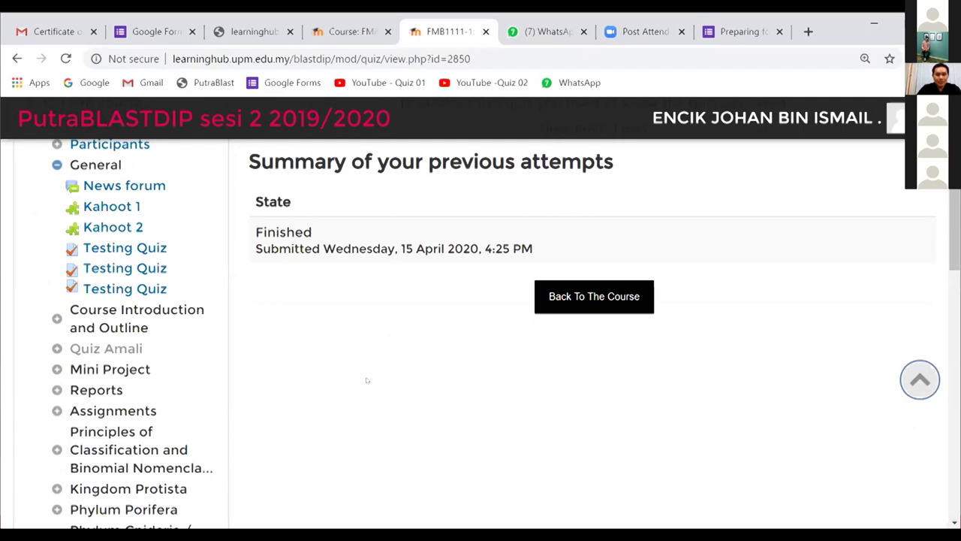
{"action": "scroll", "coordinate": [367, 380], "scroll_direction": "up", "scroll_amount": 4}
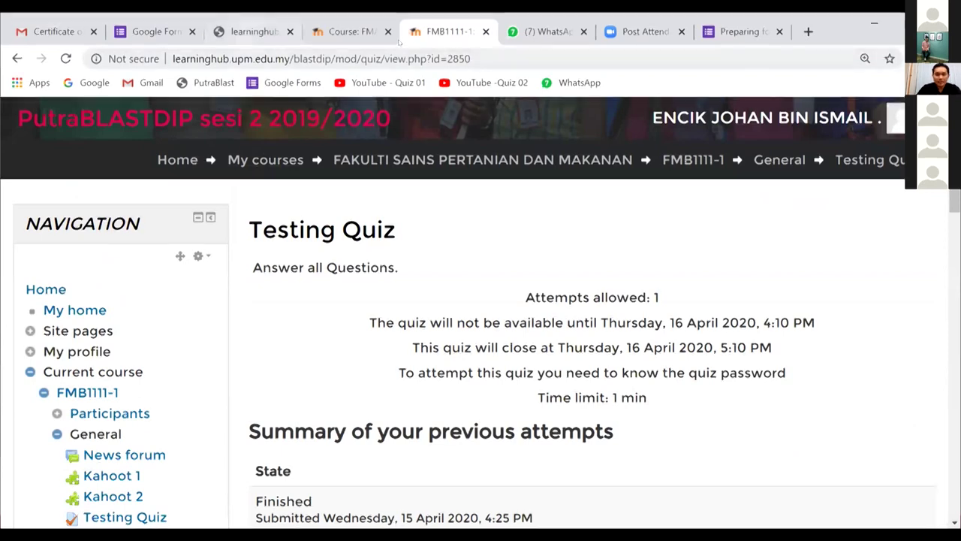
- Switch to the FMA2004-1 course and open the attempts report of PRE-Final Assessment (Section A) 10 minutes
{"action": "left_click", "coordinate": [372, 32]}
{"action": "key", "text": "ctrl+plus"}
{"action": "key", "text": "ctrl+plus"}
{"action": "key", "text": "ctrl+plus"}
{"action": "key", "text": "ctrl+plus"}
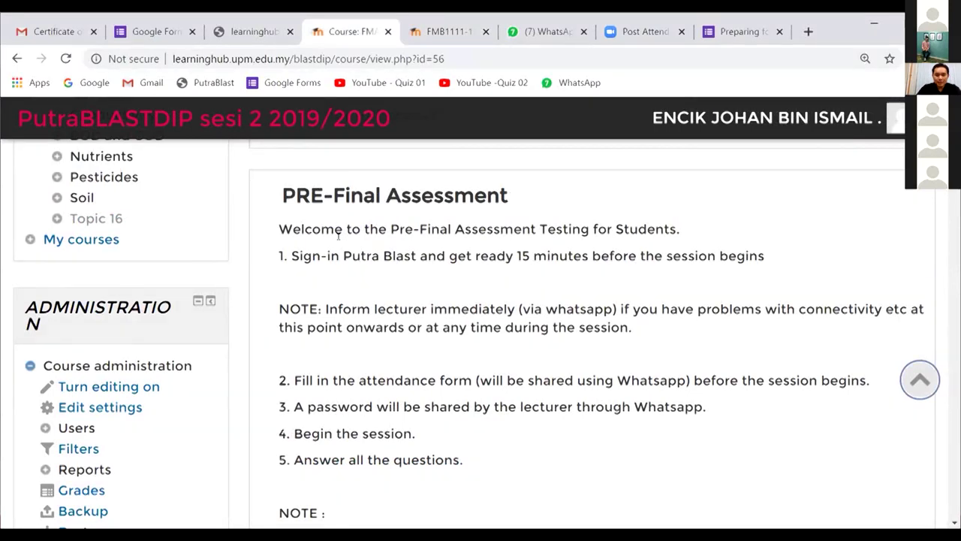
{"action": "scroll", "coordinate": [416, 347], "scroll_direction": "down", "scroll_amount": 5}
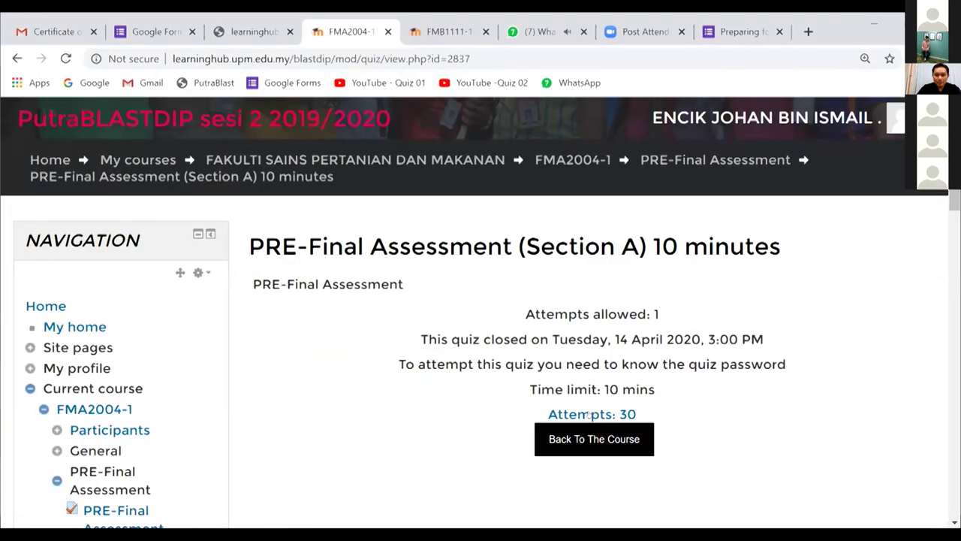
{"action": "left_click", "coordinate": [612, 413]}
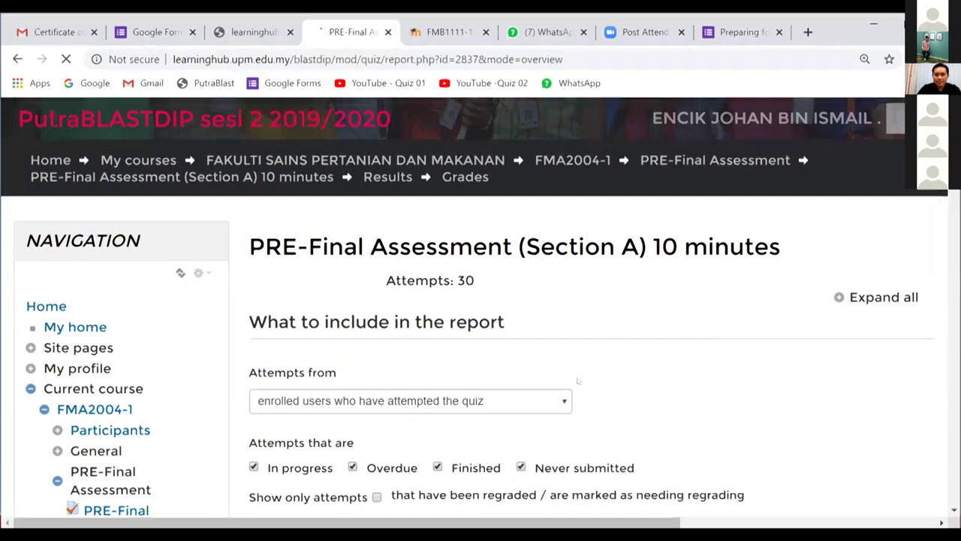
- Examine the attempts table with the students' completion times, durations and grades
{"action": "scroll", "coordinate": [690, 339], "scroll_direction": "down", "scroll_amount": 10}
{"action": "scroll", "coordinate": [691, 339], "scroll_direction": "down", "scroll_amount": 2}
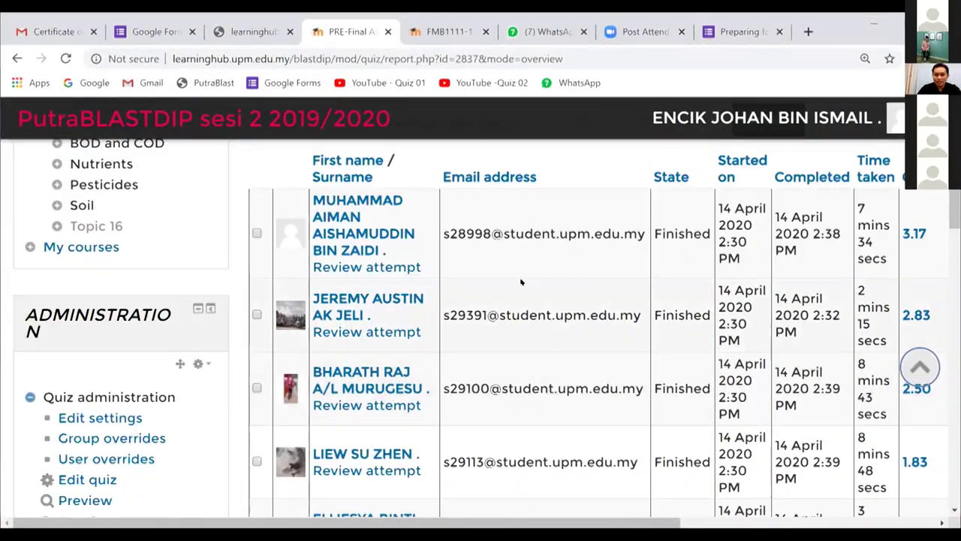
{"action": "scroll", "coordinate": [470, 292], "scroll_direction": "up", "scroll_amount": 7}
{"action": "scroll", "coordinate": [470, 291], "scroll_direction": "down", "scroll_amount": 3}
{"action": "scroll", "coordinate": [470, 291], "scroll_direction": "down", "scroll_amount": 3}
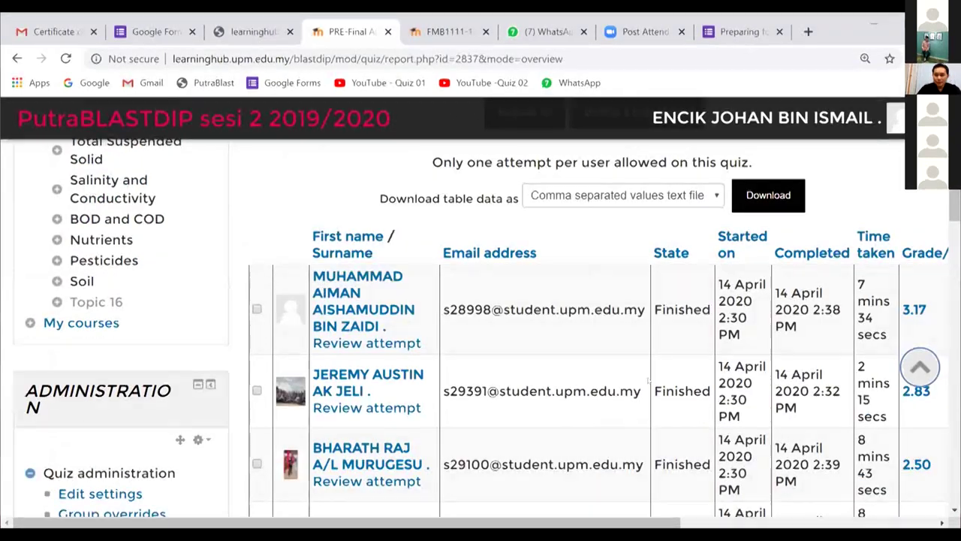
{"action": "scroll", "coordinate": [470, 291], "scroll_direction": "down", "scroll_amount": 1}
{"action": "scroll", "coordinate": [470, 291], "scroll_direction": "up", "scroll_amount": 1}
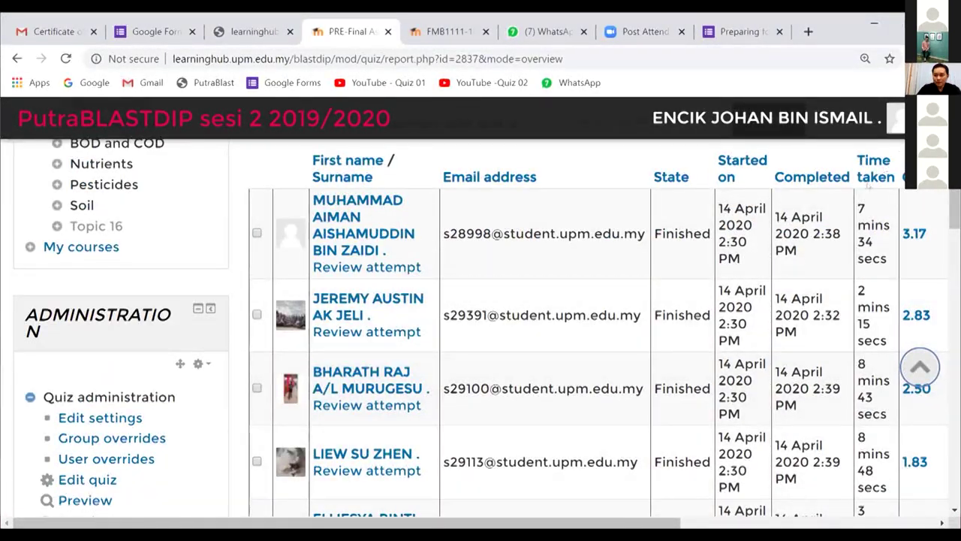
- Reduce the browser page zoom to 90% so more columns of the attempts table fit
{"action": "key", "text": "alt+f"}
{"action": "left_click", "coordinate": [837, 200]}
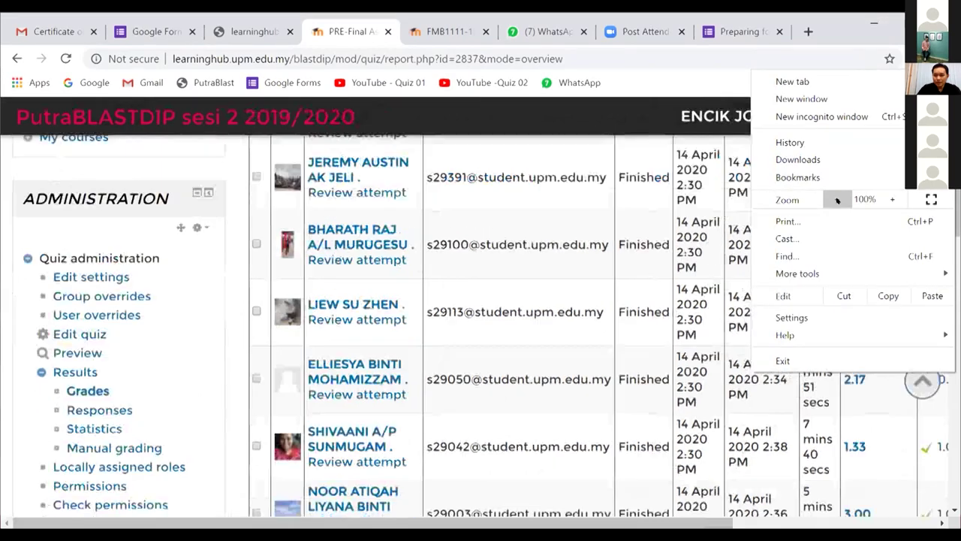
{"action": "left_click", "coordinate": [838, 200]}
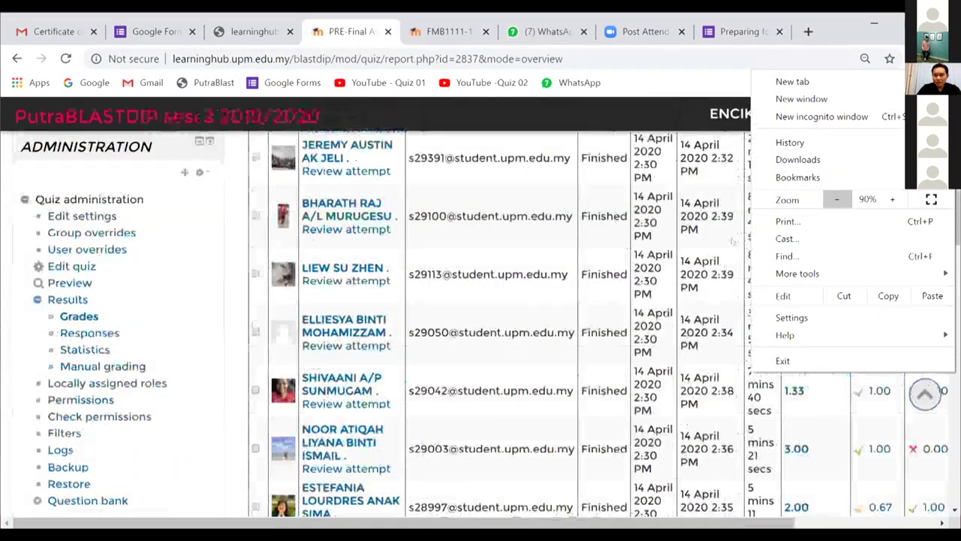
{"action": "key", "text": "Escape"}
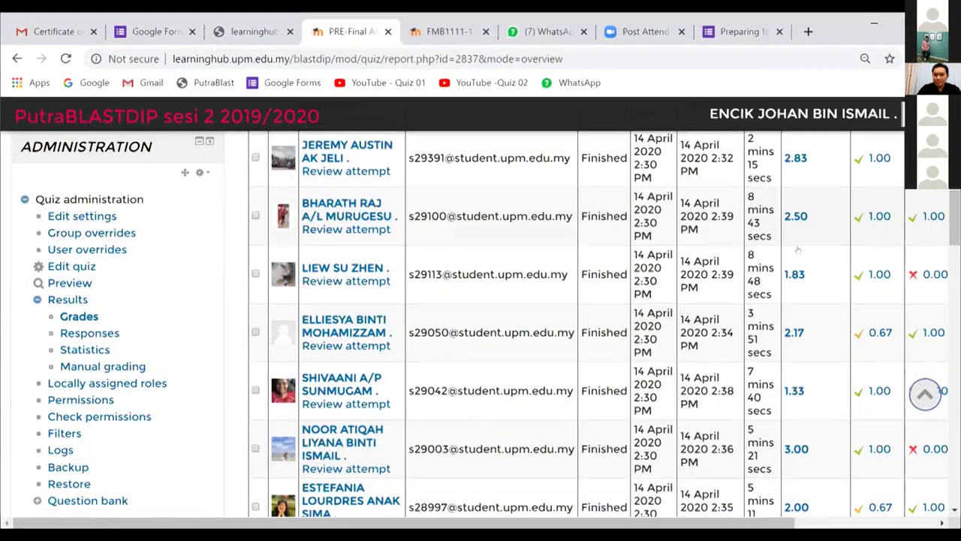
- Look through the grades and per-question marks of all students down to the overall average and grade chart
{"action": "scroll", "coordinate": [842, 219], "scroll_direction": "up", "scroll_amount": 2}
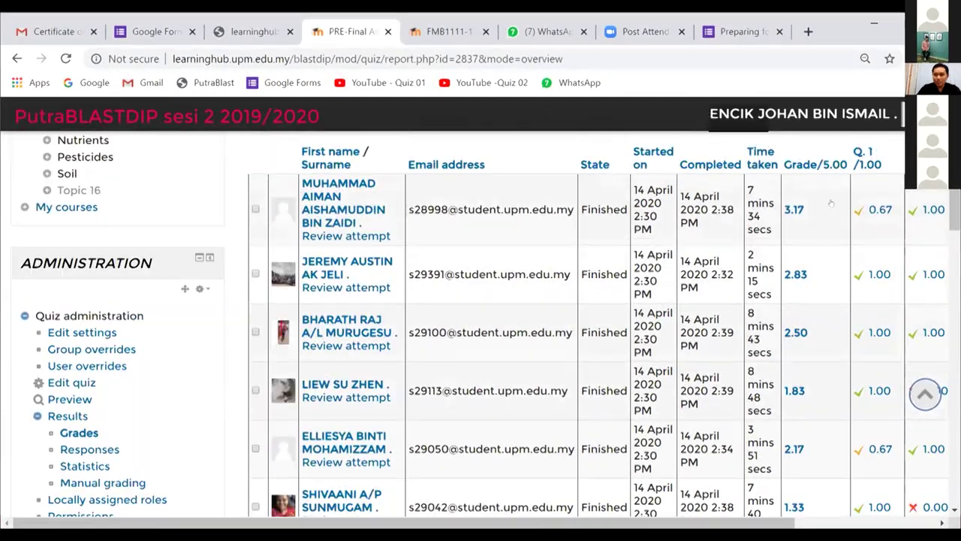
{"action": "scroll", "coordinate": [826, 201], "scroll_direction": "up", "scroll_amount": 1}
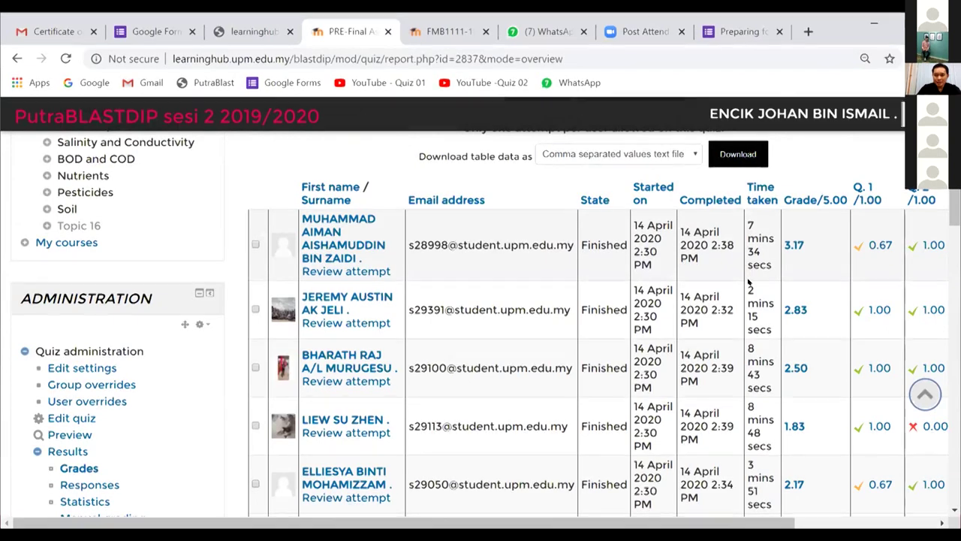
{"action": "scroll", "coordinate": [743, 276], "scroll_direction": "down", "scroll_amount": 4}
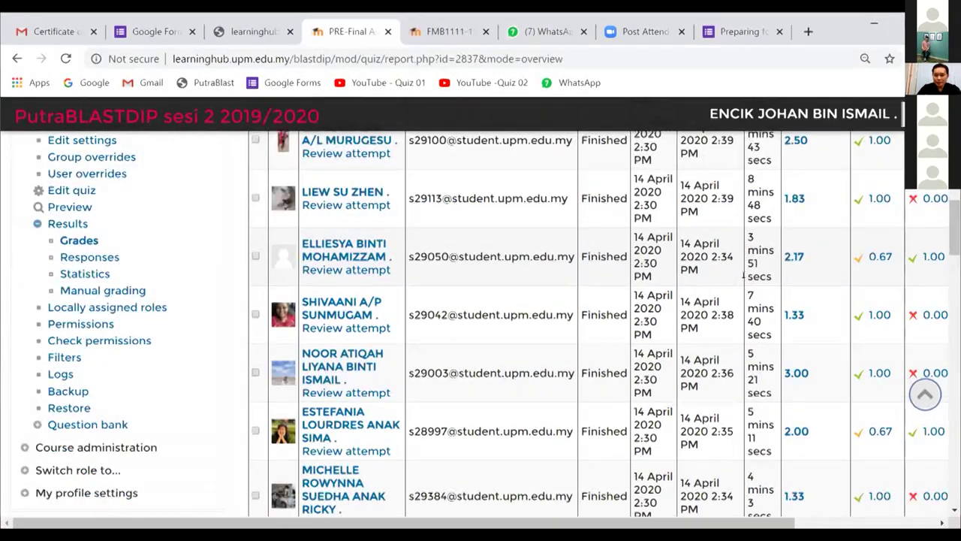
{"action": "scroll", "coordinate": [744, 272], "scroll_direction": "down", "scroll_amount": 15}
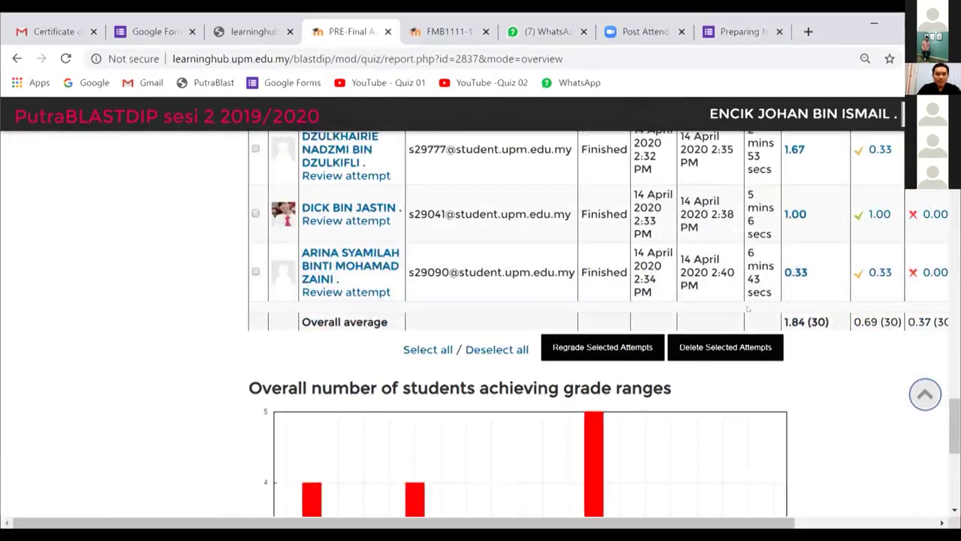
{"action": "scroll", "coordinate": [826, 275], "scroll_direction": "up", "scroll_amount": 4}
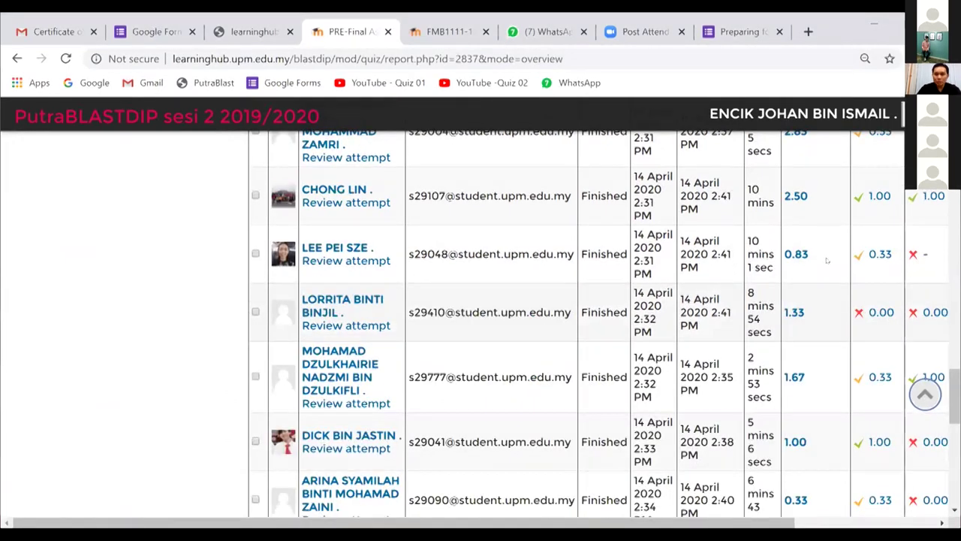
{"action": "scroll", "coordinate": [826, 260], "scroll_direction": "up", "scroll_amount": 6}
{"action": "scroll", "coordinate": [822, 260], "scroll_direction": "up", "scroll_amount": 6}
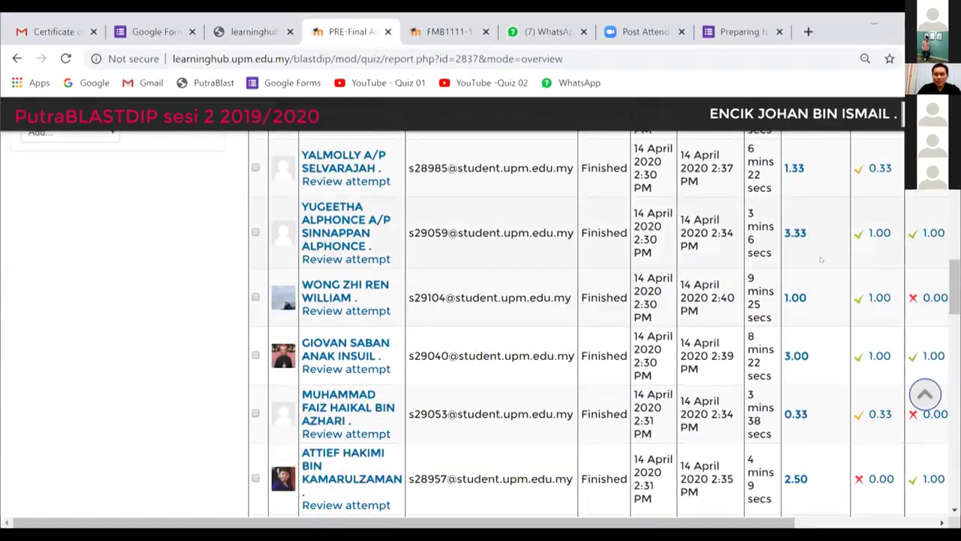
- Download the attempts table as an Excel spreadsheet and open the file in Excel
{"action": "scroll", "coordinate": [822, 260], "scroll_direction": "up", "scroll_amount": 6}
{"action": "scroll", "coordinate": [628, 234], "scroll_direction": "up", "scroll_amount": 6}
{"action": "left_click", "coordinate": [618, 231]}
{"action": "left_click", "coordinate": [593, 247]}
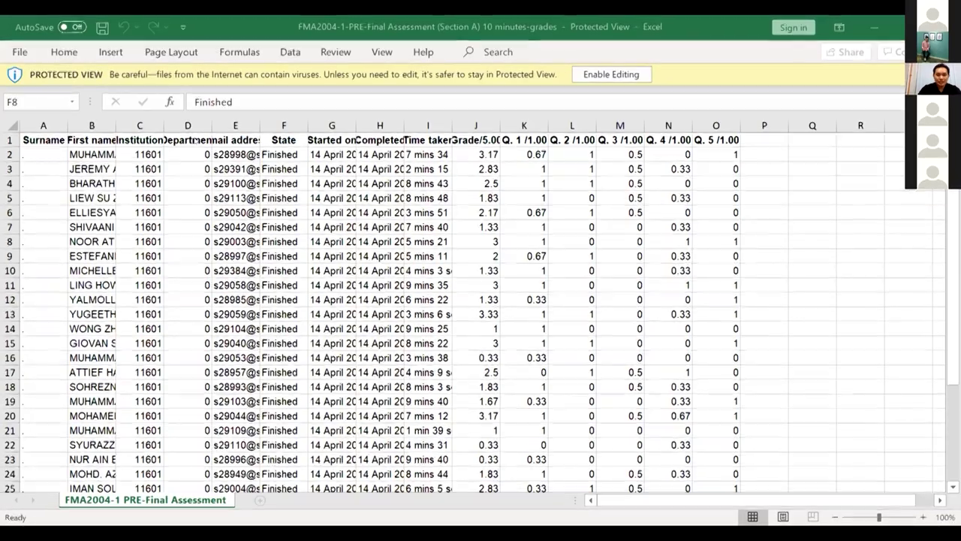
- Inspect the exported results by selecting the grades in J2:J31 and the email address in cell E10
{"action": "left_click_drag", "start_coordinate": [475, 154], "coordinate": [475, 212]}
{"action": "left_click_drag", "start_coordinate": [430, 348], "coordinate": [476, 459]}
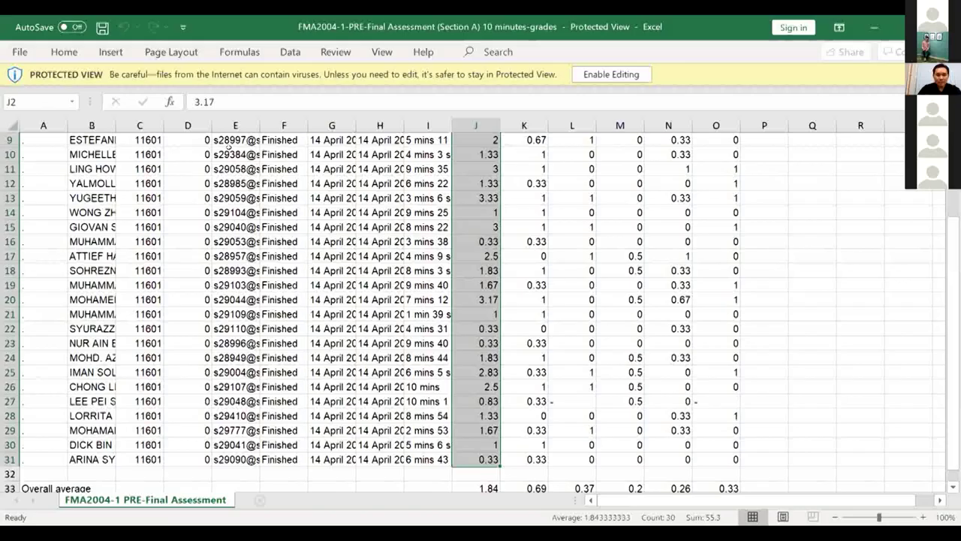
{"action": "left_click", "coordinate": [229, 150]}
{"action": "scroll", "coordinate": [475, 241], "scroll_direction": "up", "scroll_amount": 3}
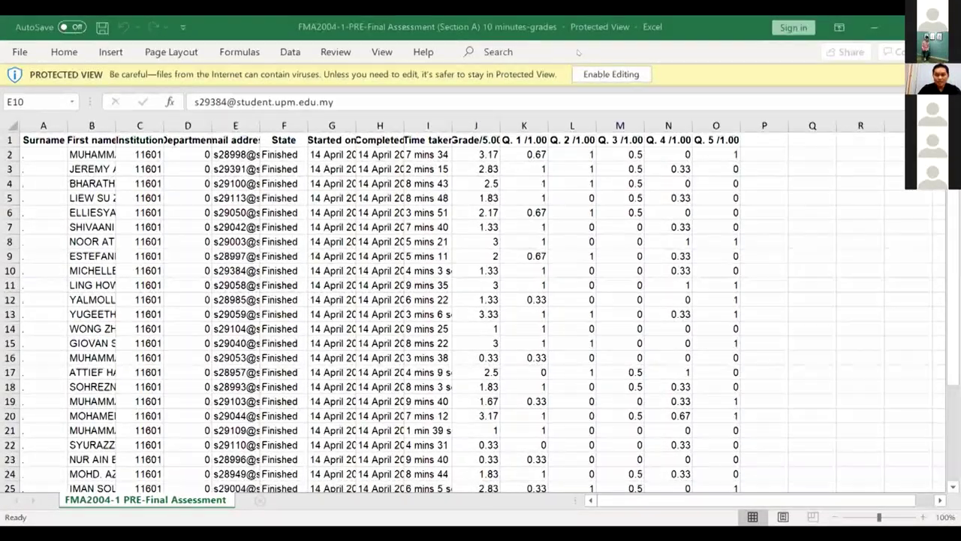
- Switch back to the browser, view the Section A assessment's Manual grading page and return to the FMA2004-1 course
{"action": "key", "text": "alt+Tab"}
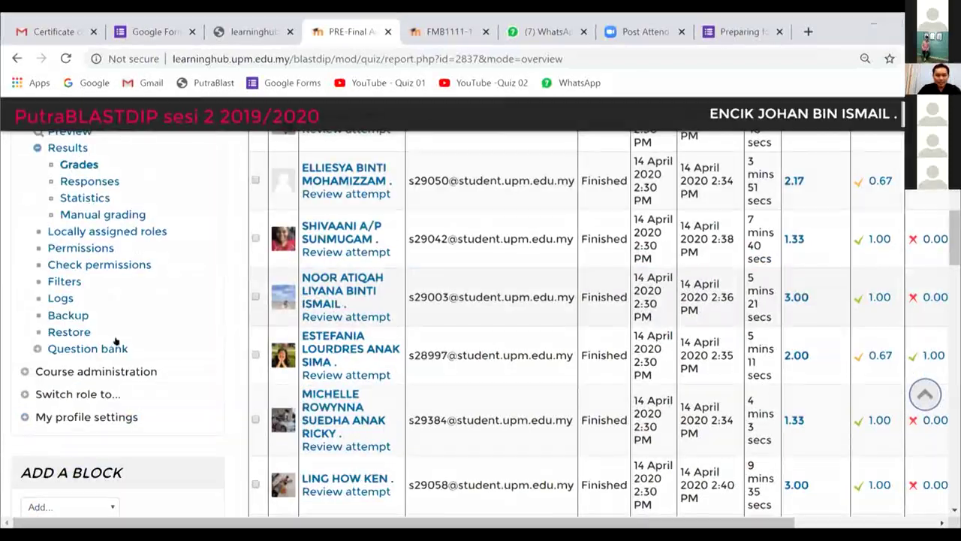
{"action": "scroll", "coordinate": [426, 318], "scroll_direction": "up", "scroll_amount": 2}
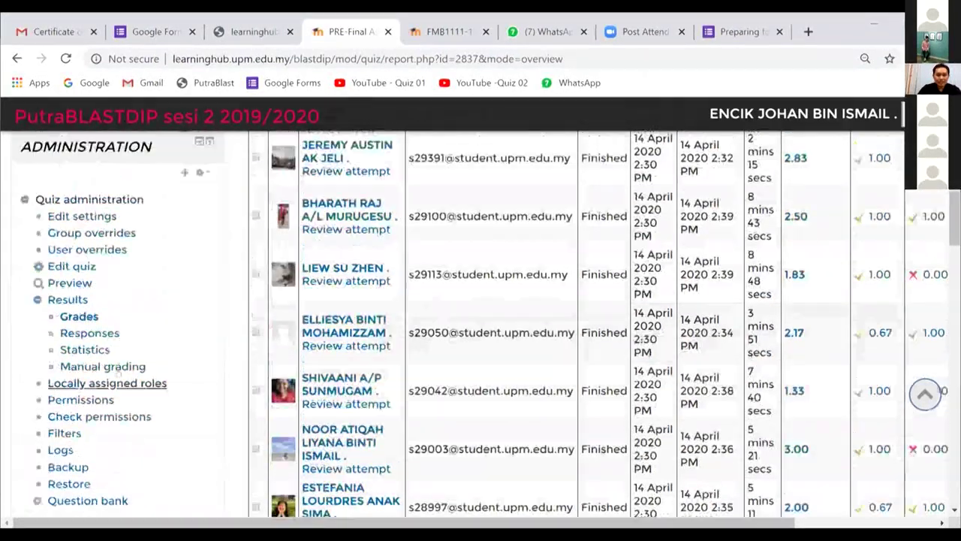
{"action": "left_click", "coordinate": [96, 368]}
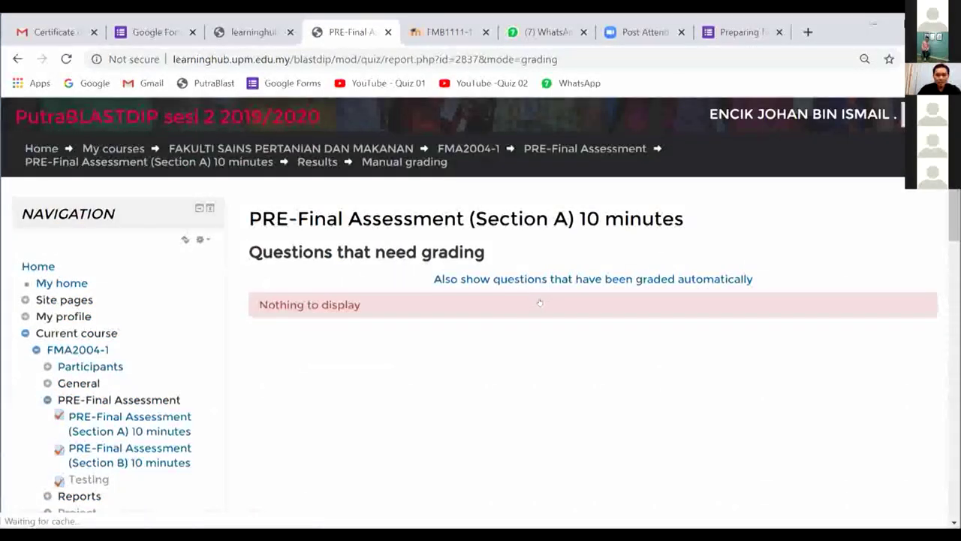
{"action": "left_click", "coordinate": [472, 149]}
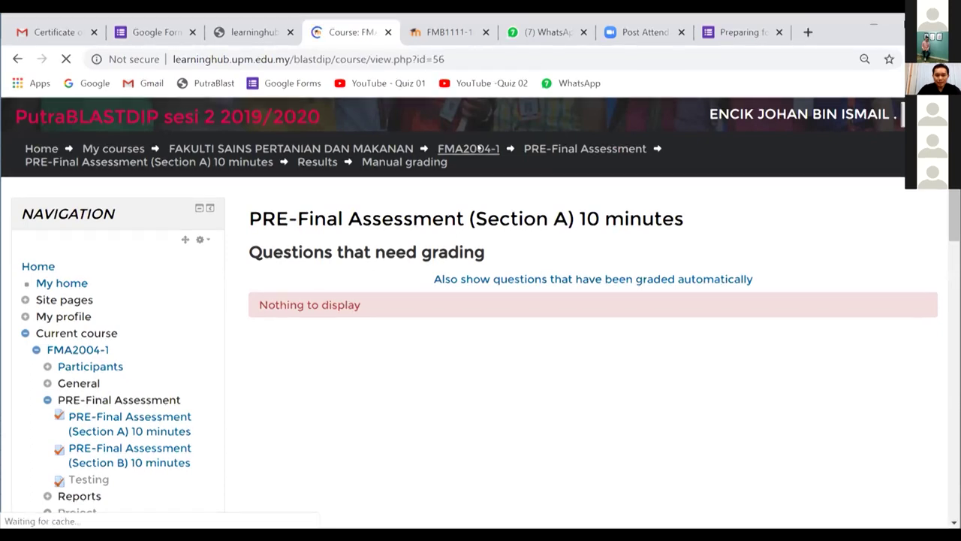
- Open the PRE-Final Assessment (Section B) quiz's attempts report and look at the students' grades
{"action": "scroll", "coordinate": [480, 286], "scroll_direction": "down", "scroll_amount": 7}
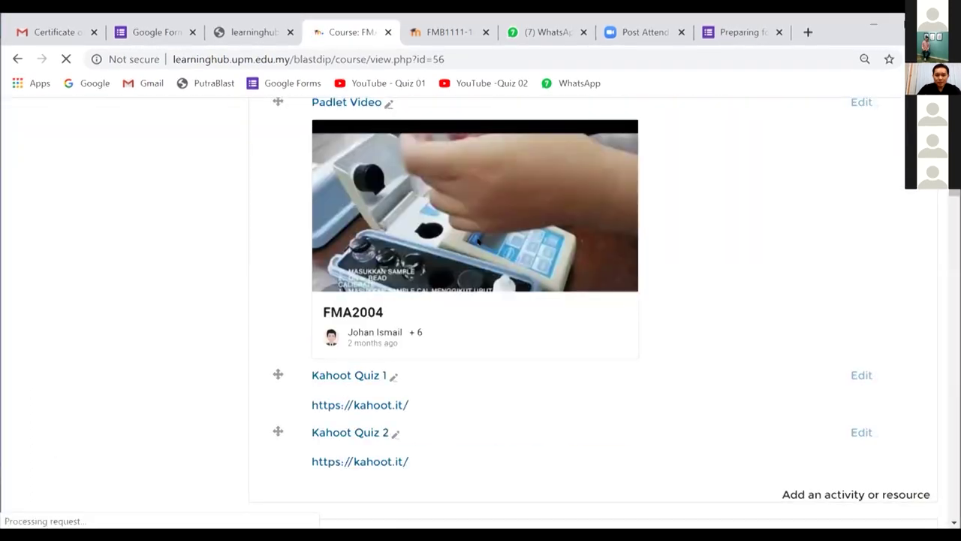
{"action": "scroll", "coordinate": [399, 397], "scroll_direction": "down", "scroll_amount": 5}
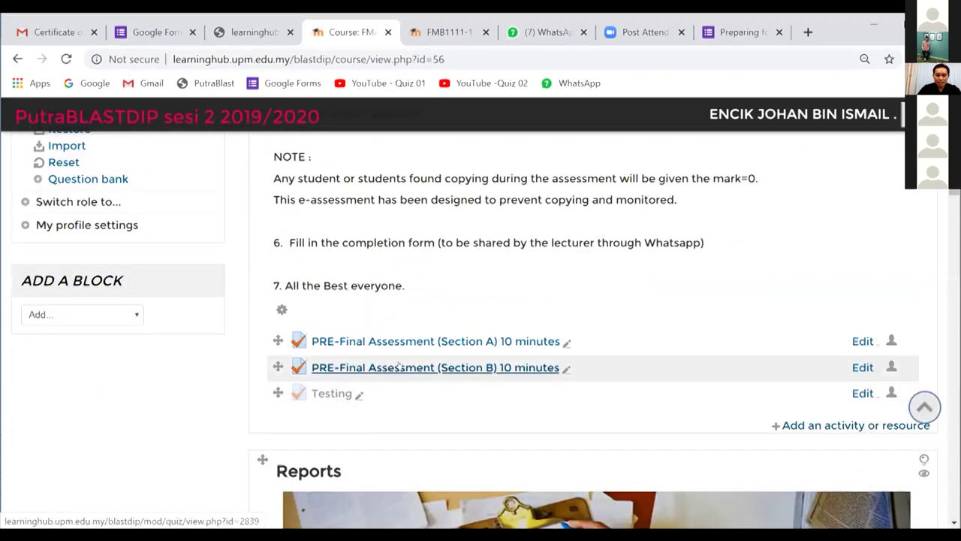
{"action": "left_click", "coordinate": [398, 367]}
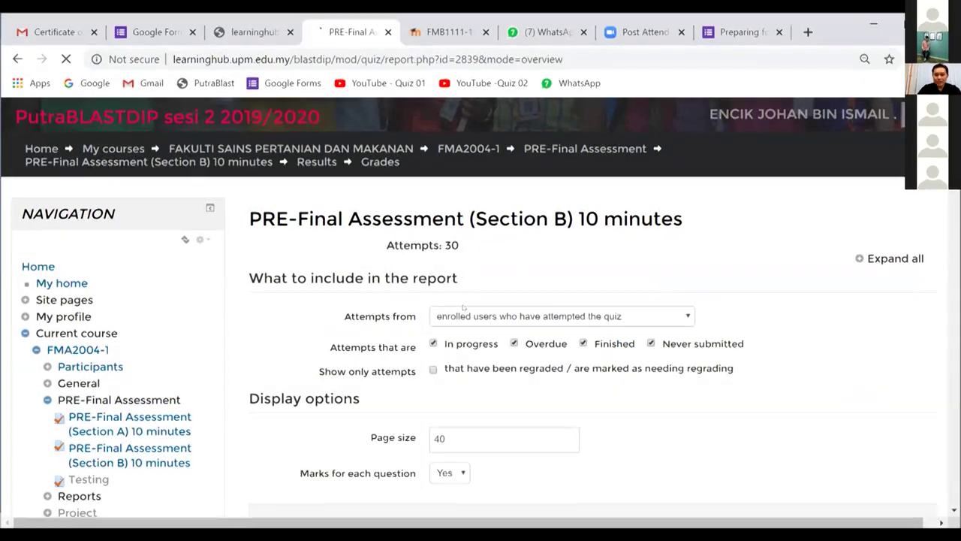
{"action": "scroll", "coordinate": [659, 245], "scroll_direction": "down", "scroll_amount": 8}
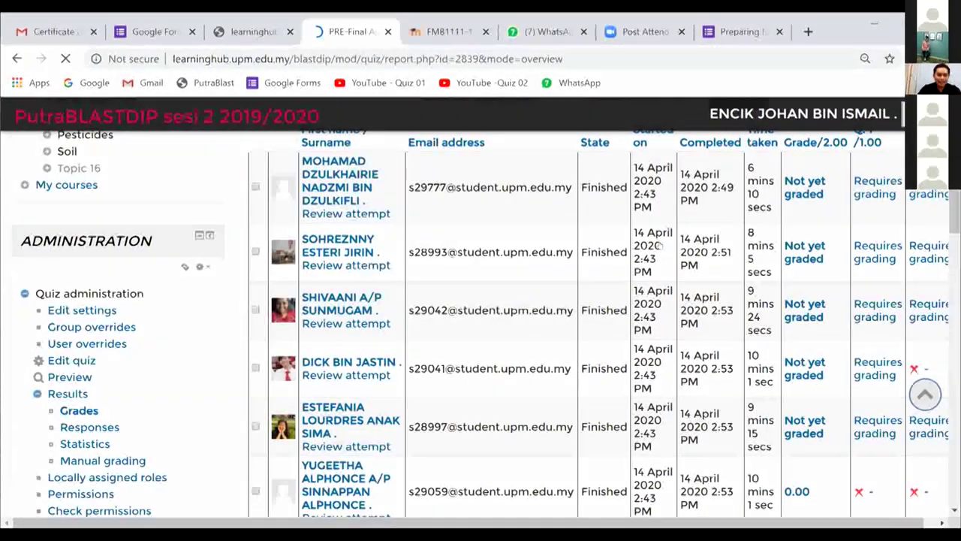
- Open all Essay Q7a attempts for manual grading and show 40 questions per page
{"action": "left_click", "coordinate": [120, 459]}
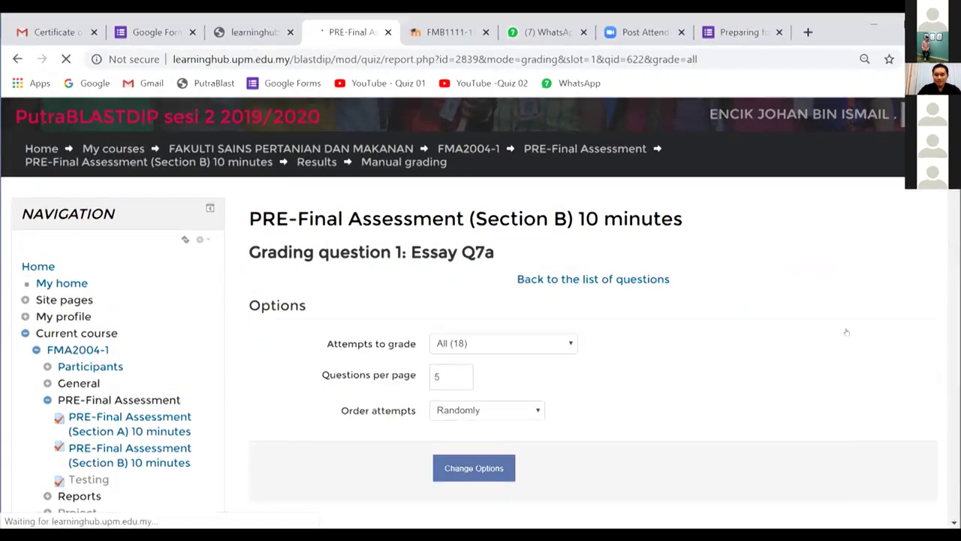
{"action": "scroll", "coordinate": [430, 211], "scroll_direction": "down", "scroll_amount": 2}
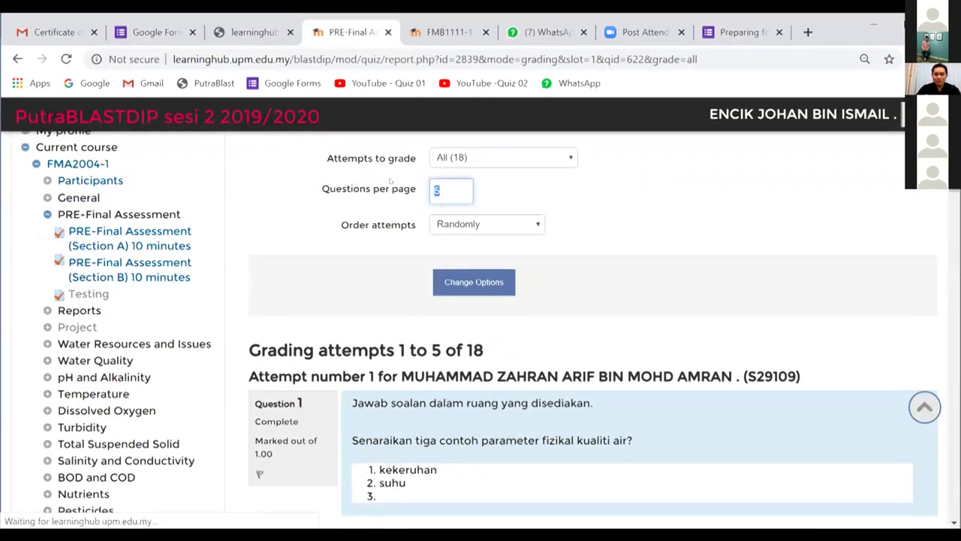
{"action": "type", "text": "40"}
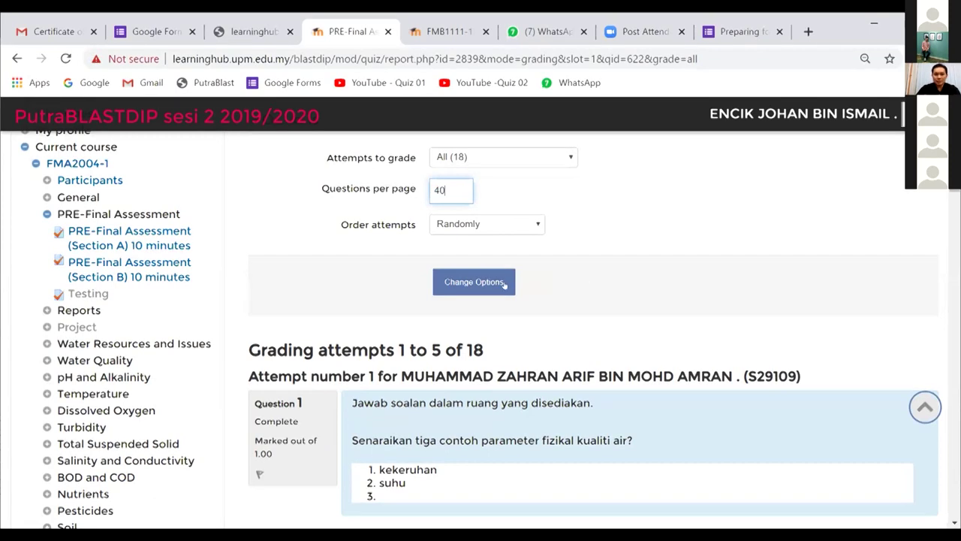
{"action": "left_click", "coordinate": [496, 281]}
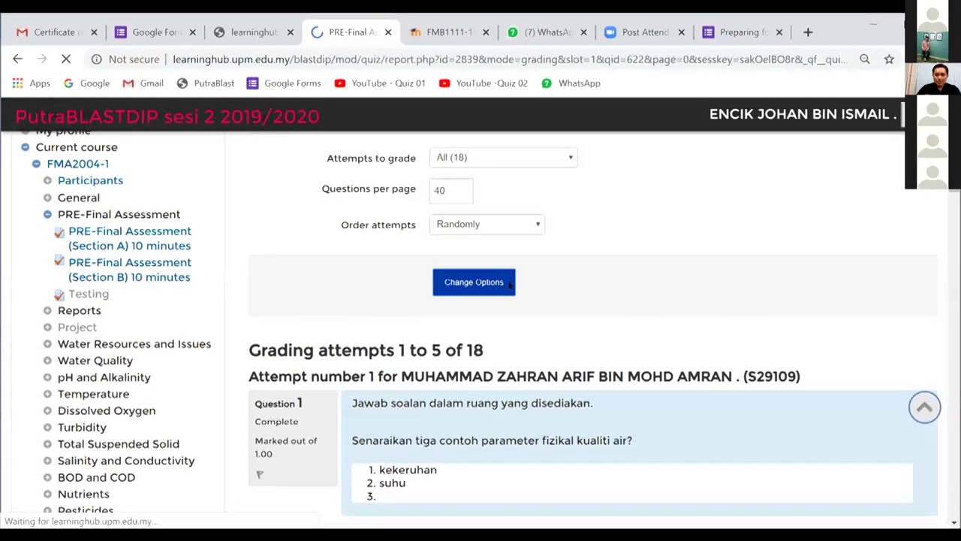
- Check the first Essay Q7a answer, highlighting part of "kekeruhan", and enter a mark of 1
{"action": "scroll", "coordinate": [510, 284], "scroll_direction": "down", "scroll_amount": 5}
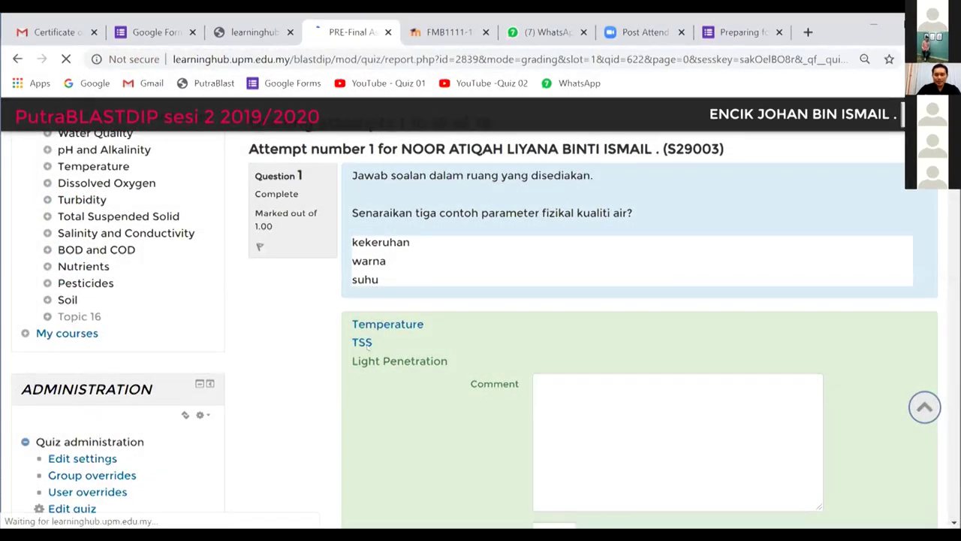
{"action": "left_click_drag", "start_coordinate": [376, 242], "coordinate": [382, 242]}
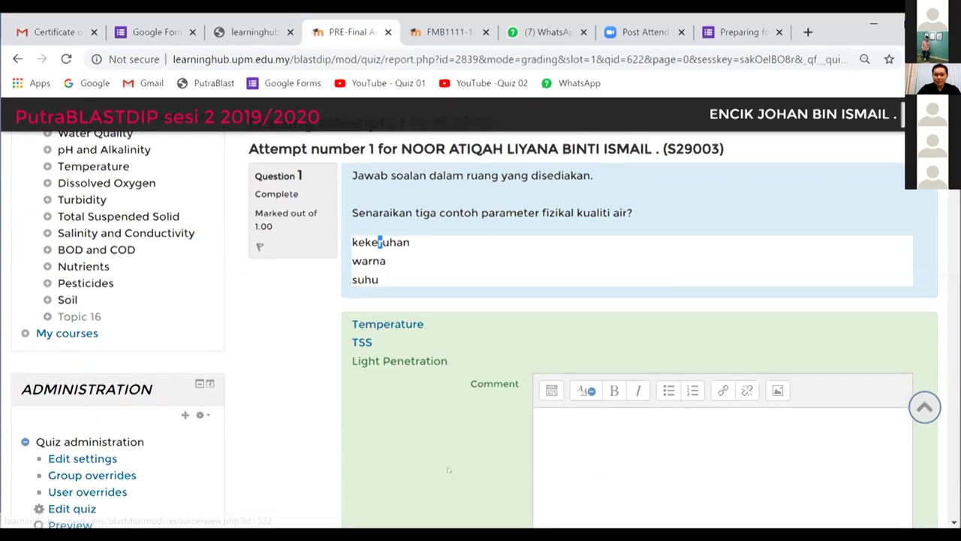
{"action": "scroll", "coordinate": [550, 518], "scroll_direction": "down", "scroll_amount": 1}
{"action": "left_click", "coordinate": [554, 495]}
{"action": "type", "text": "1"}
- Enter a mark of 1 for the second Essay Q7a attempt and 0 for the unanswered third attempt
{"action": "scroll", "coordinate": [481, 339], "scroll_direction": "down", "scroll_amount": 4}
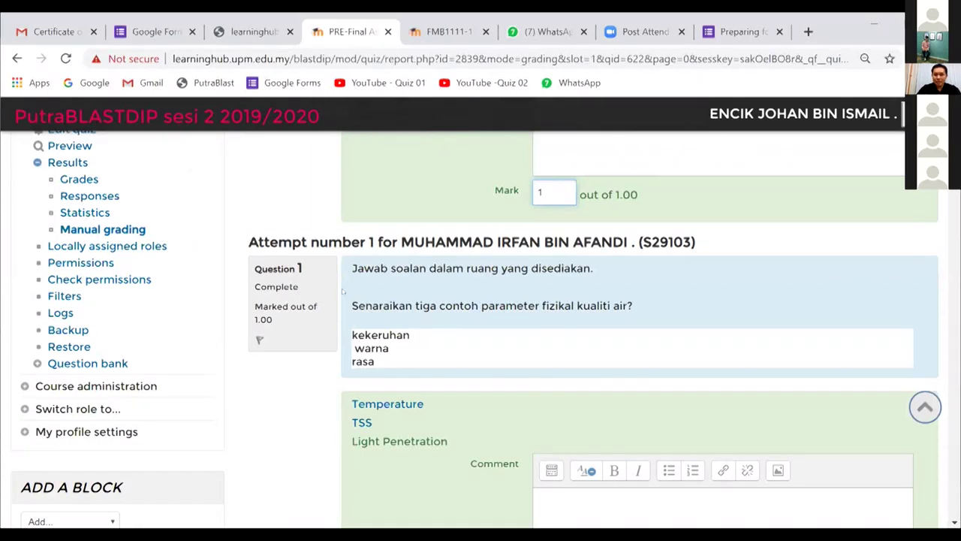
{"action": "scroll", "coordinate": [554, 294], "scroll_direction": "up", "scroll_amount": 4}
{"action": "scroll", "coordinate": [556, 292], "scroll_direction": "up", "scroll_amount": 2}
{"action": "scroll", "coordinate": [563, 289], "scroll_direction": "down", "scroll_amount": 7}
{"action": "scroll", "coordinate": [567, 286], "scroll_direction": "down", "scroll_amount": 1}
{"action": "type", "text": "1"}
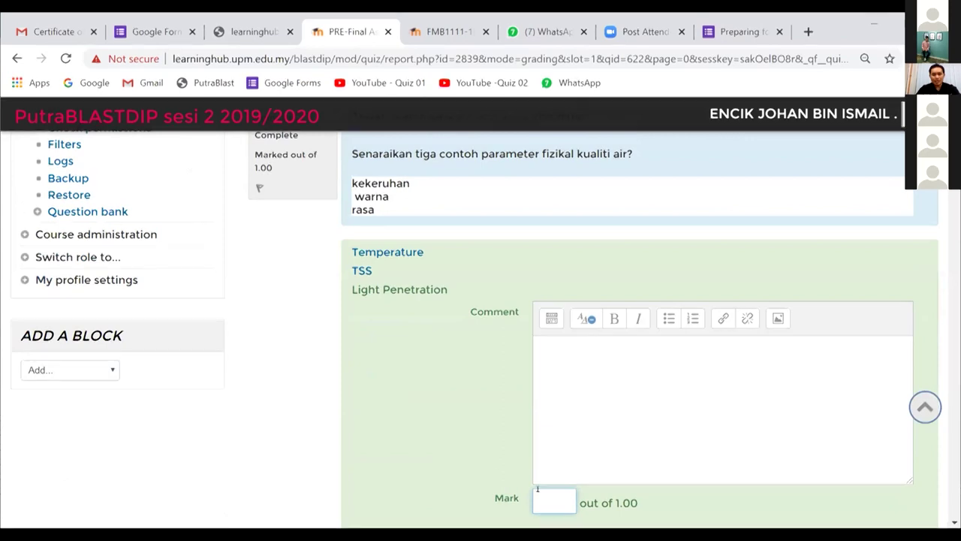
{"action": "scroll", "coordinate": [456, 389], "scroll_direction": "down", "scroll_amount": 5}
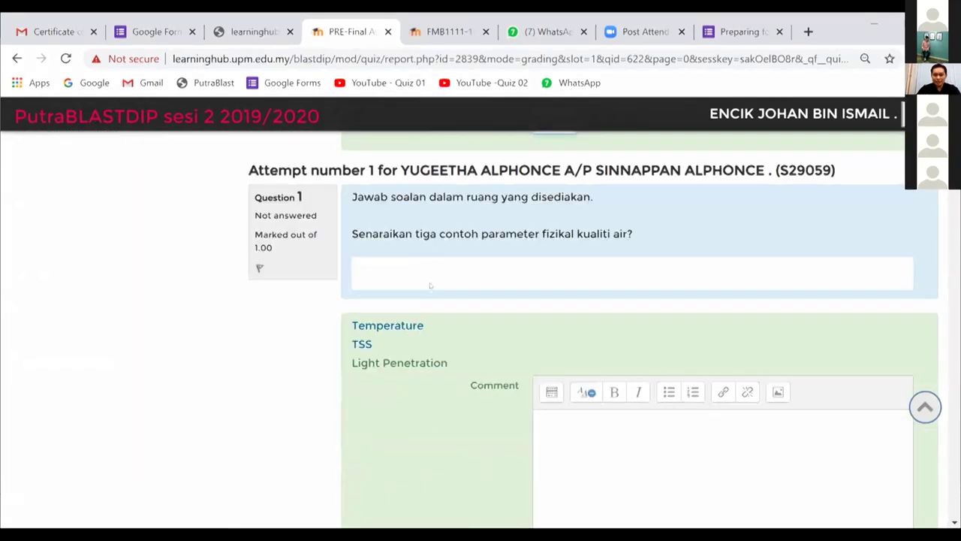
{"action": "scroll", "coordinate": [465, 331], "scroll_direction": "down", "scroll_amount": 5}
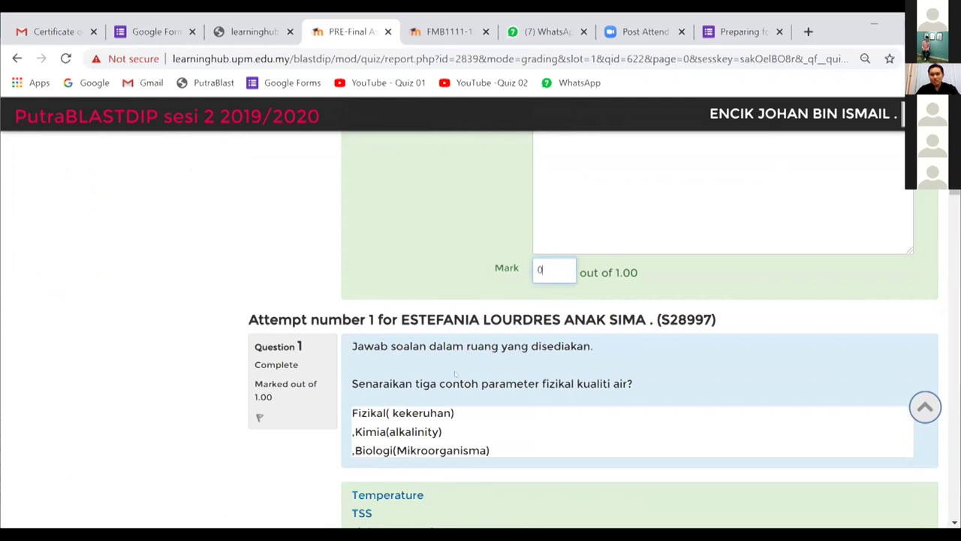
- Look through the remaining Essay Q7a answers down to the save option at the end of the page
{"action": "scroll", "coordinate": [454, 373], "scroll_direction": "down", "scroll_amount": 5}
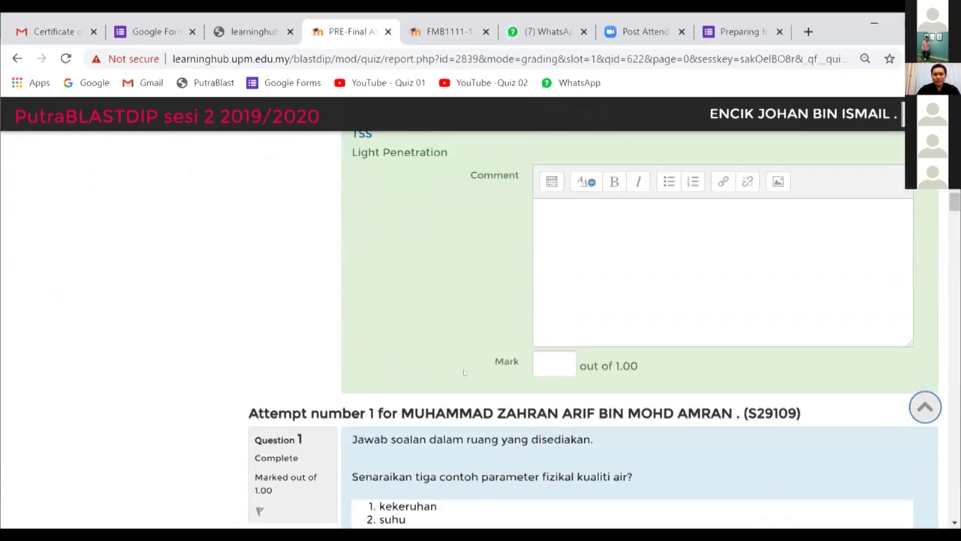
{"action": "scroll", "coordinate": [464, 373], "scroll_direction": "down", "scroll_amount": 4}
{"action": "scroll", "coordinate": [449, 348], "scroll_direction": "down", "scroll_amount": 20}
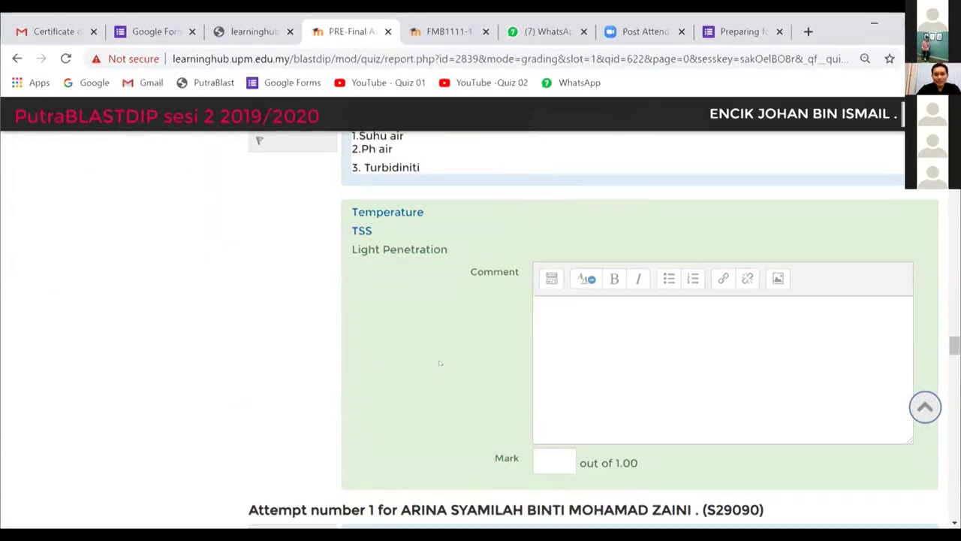
{"action": "scroll", "coordinate": [440, 359], "scroll_direction": "down", "scroll_amount": 15}
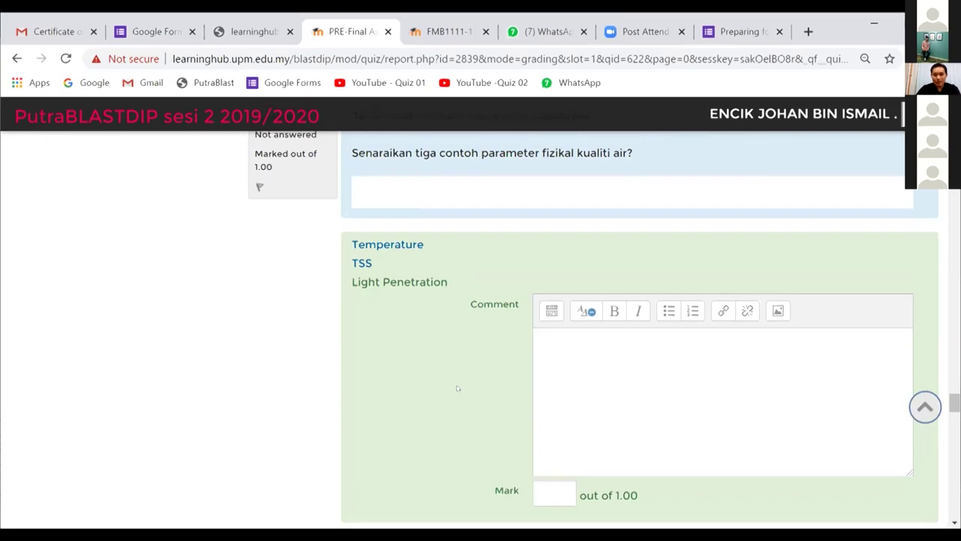
{"action": "scroll", "coordinate": [458, 386], "scroll_direction": "down", "scroll_amount": 4}
{"action": "scroll", "coordinate": [473, 375], "scroll_direction": "down", "scroll_amount": 7}
{"action": "scroll", "coordinate": [473, 368], "scroll_direction": "down", "scroll_amount": 12}
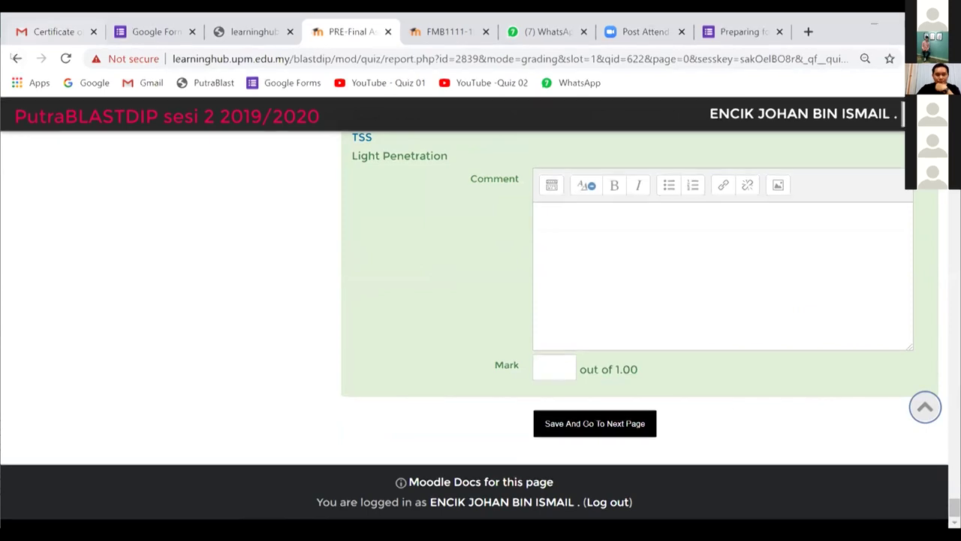
- Return to the questions that need grading, open all Essay Q6a attempts and download the first attachment, Tss pre test.docx
{"action": "key", "text": "alt+Left"}
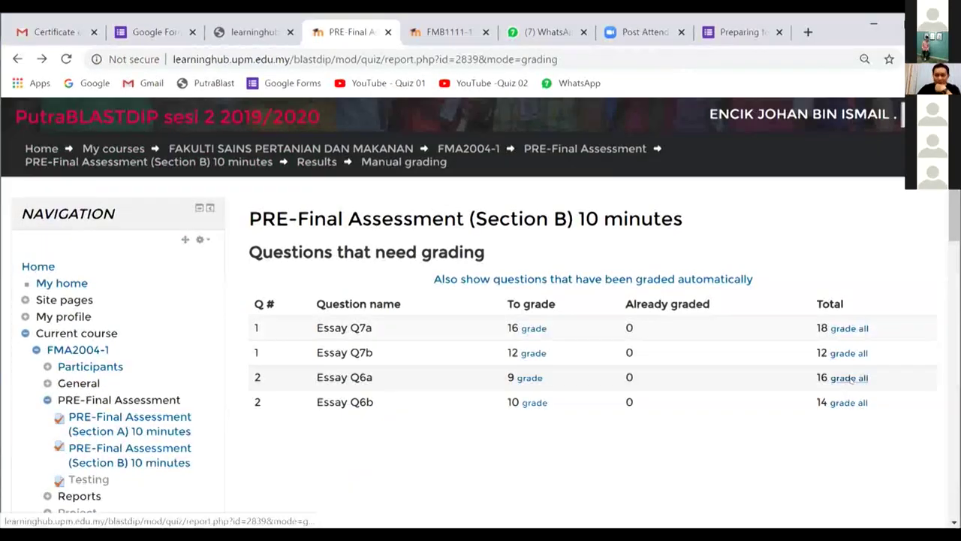
{"action": "left_click", "coordinate": [847, 376]}
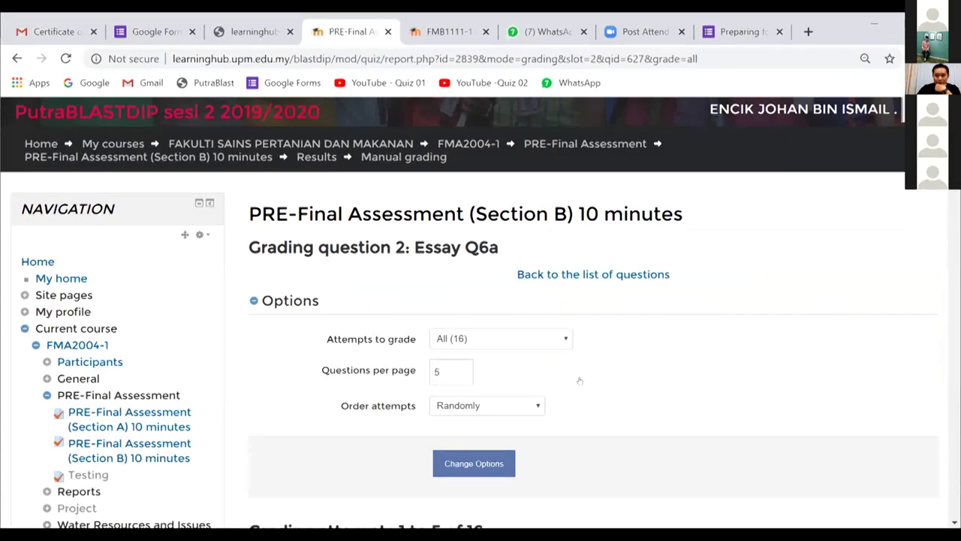
{"action": "scroll", "coordinate": [579, 381], "scroll_direction": "down", "scroll_amount": 5}
{"action": "scroll", "coordinate": [385, 244], "scroll_direction": "down", "scroll_amount": 1}
{"action": "scroll", "coordinate": [385, 244], "scroll_direction": "down", "scroll_amount": 1}
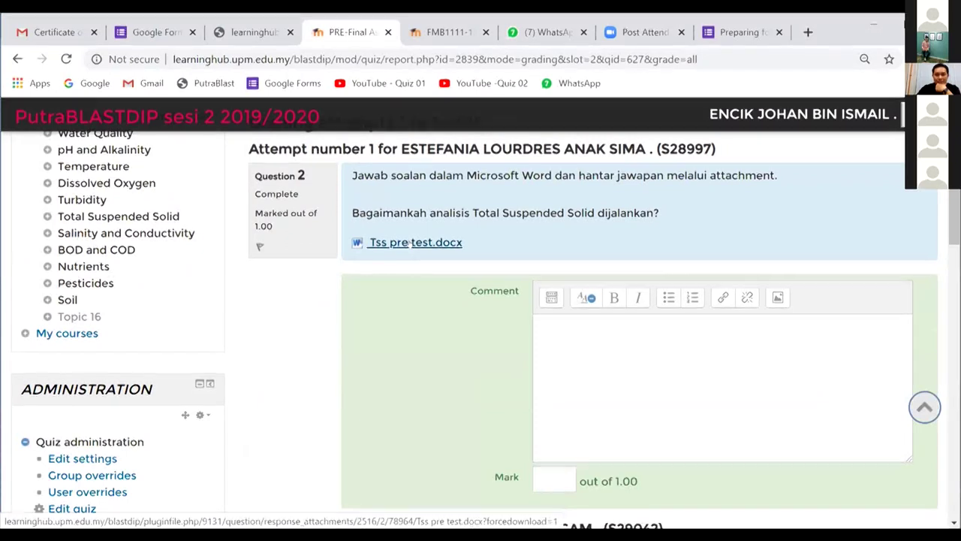
{"action": "left_click", "coordinate": [410, 243]}
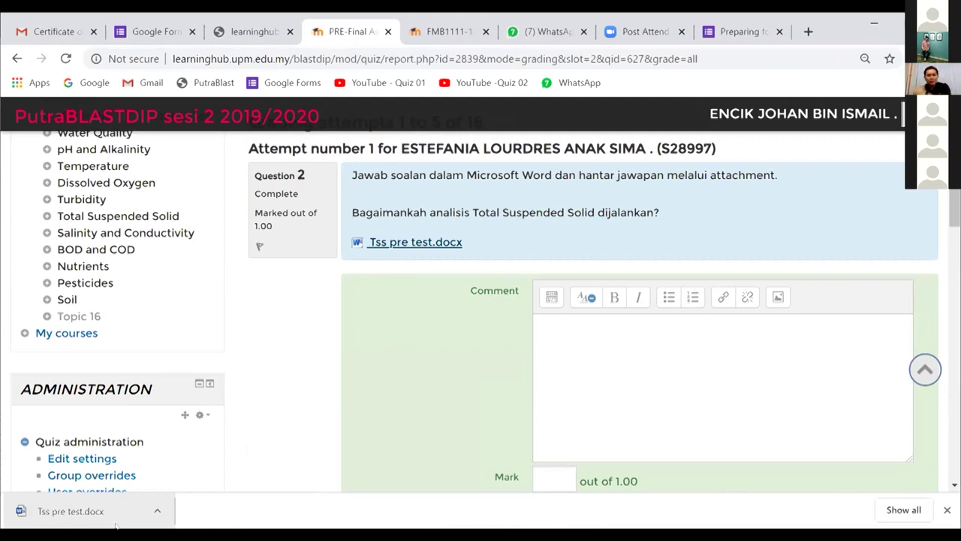
{"action": "left_click", "coordinate": [619, 342]}
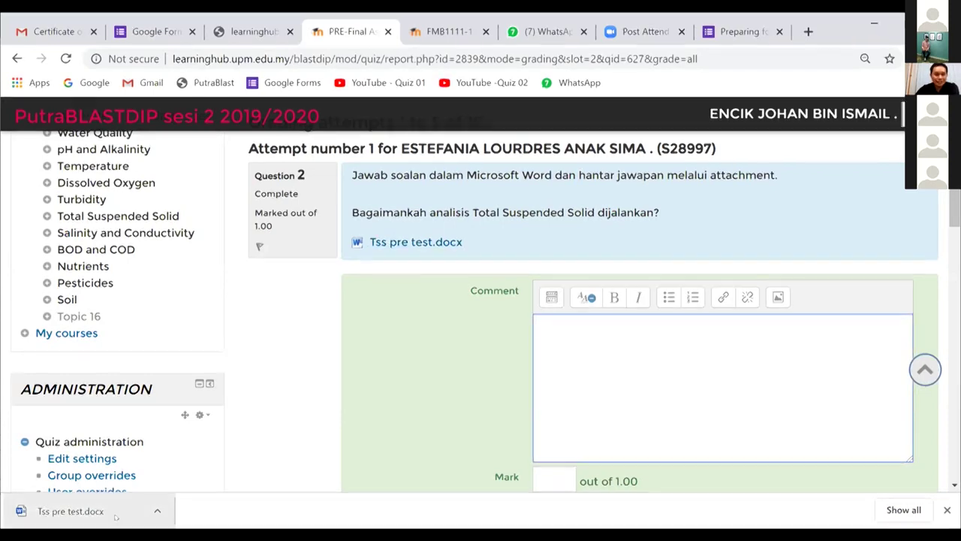
- Examine the second and third Essay Q6a attempts, checking their attachments, the mark field and the question text
{"action": "scroll", "coordinate": [398, 412], "scroll_direction": "down", "scroll_amount": 4}
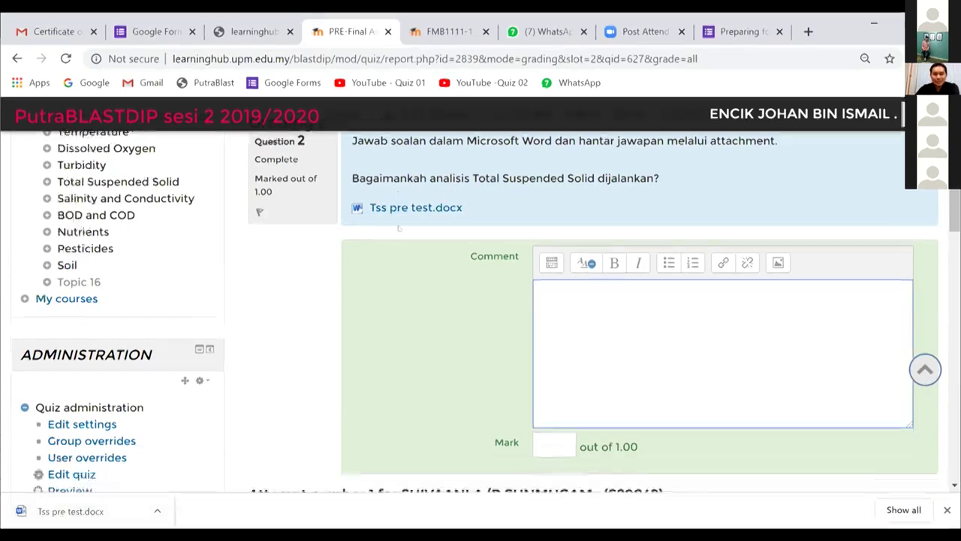
{"action": "scroll", "coordinate": [397, 412], "scroll_direction": "down", "scroll_amount": 4}
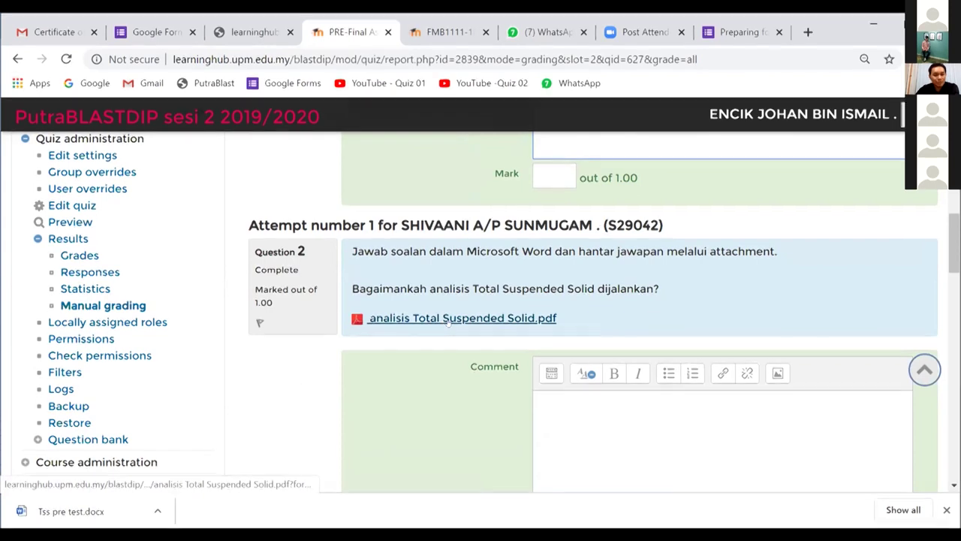
{"action": "scroll", "coordinate": [446, 323], "scroll_direction": "down", "scroll_amount": 2}
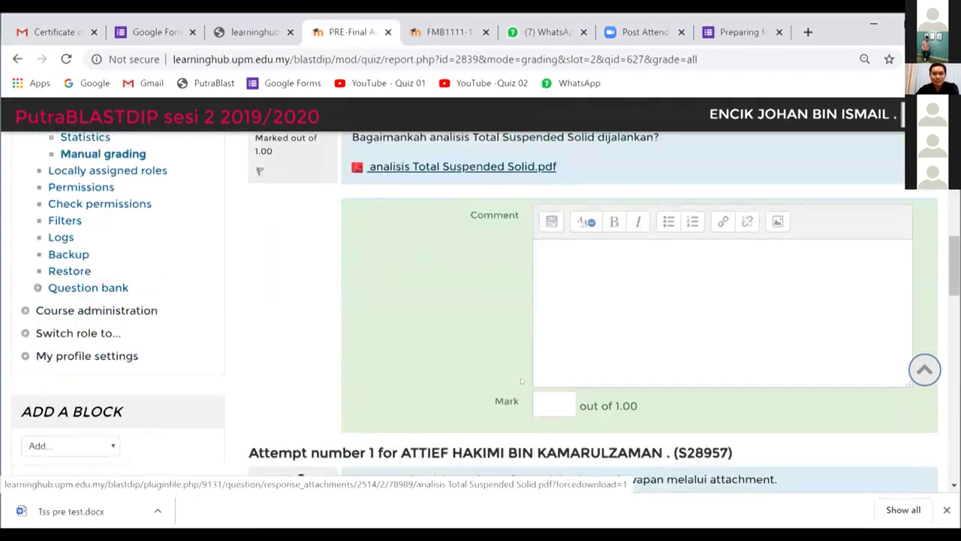
{"action": "left_click", "coordinate": [543, 402]}
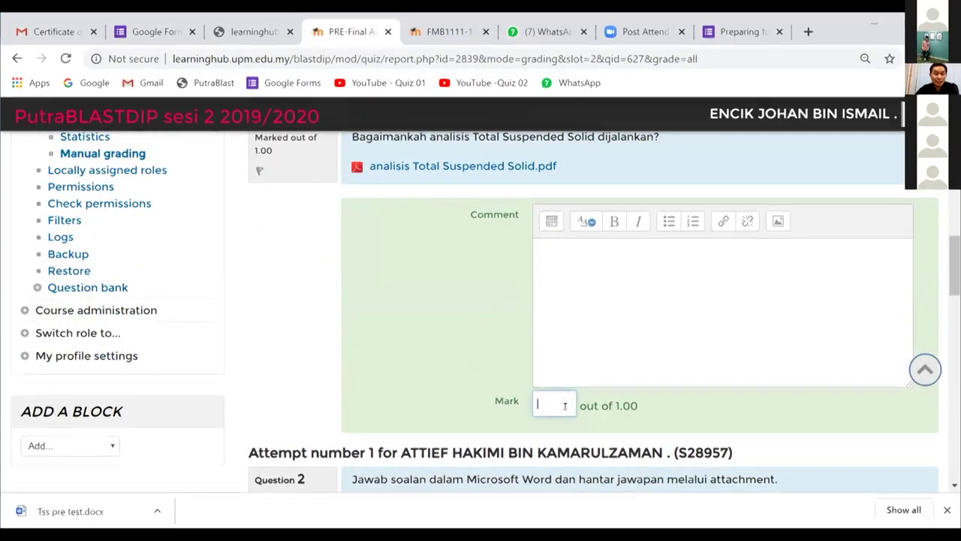
{"action": "scroll", "coordinate": [446, 319], "scroll_direction": "down", "scroll_amount": 4}
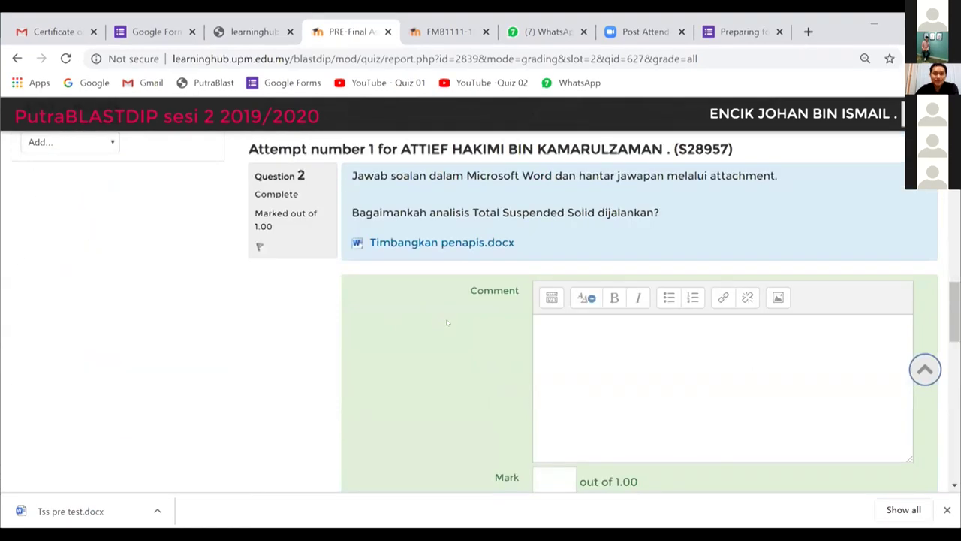
{"action": "scroll", "coordinate": [446, 323], "scroll_direction": "up", "scroll_amount": 3}
{"action": "left_click_drag", "start_coordinate": [346, 398], "coordinate": [679, 437]}
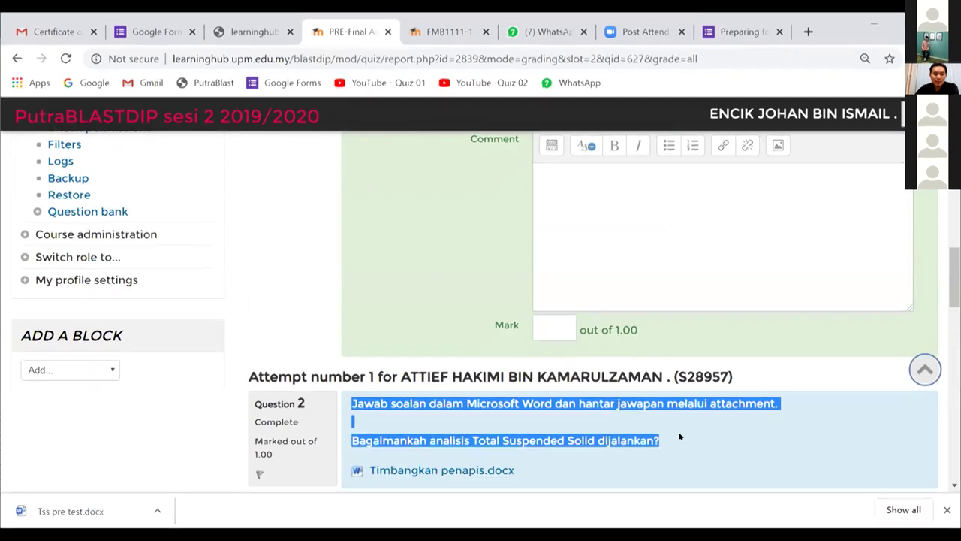
{"action": "left_click", "coordinate": [497, 422]}
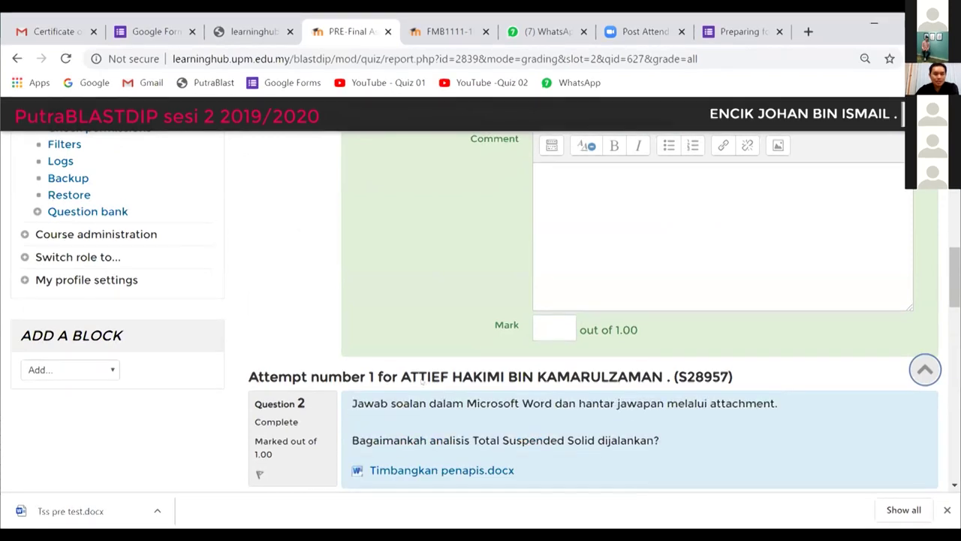
- Look back over the first three Essay Q6a submissions and the grading options above them
{"action": "scroll", "coordinate": [423, 381], "scroll_direction": "up", "scroll_amount": 6}
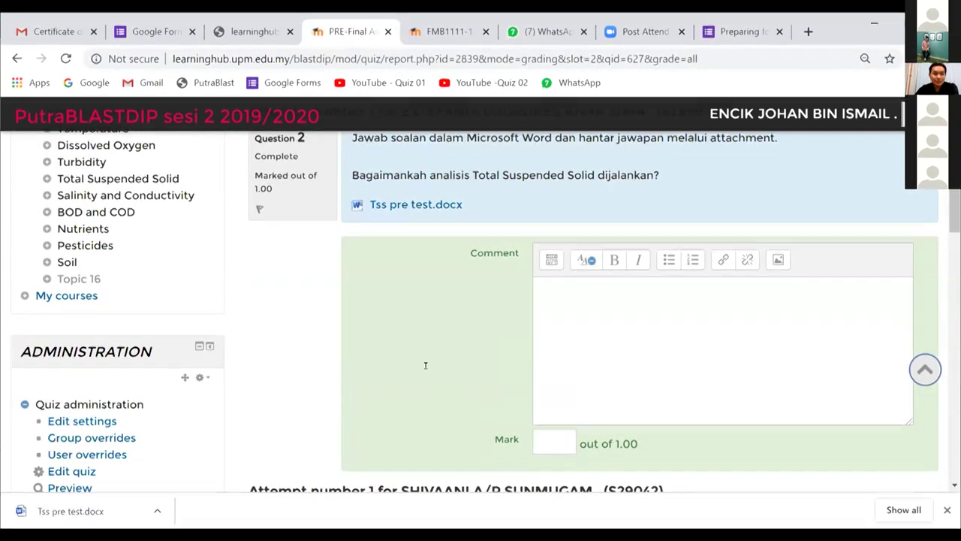
{"action": "scroll", "coordinate": [425, 364], "scroll_direction": "up", "scroll_amount": 2}
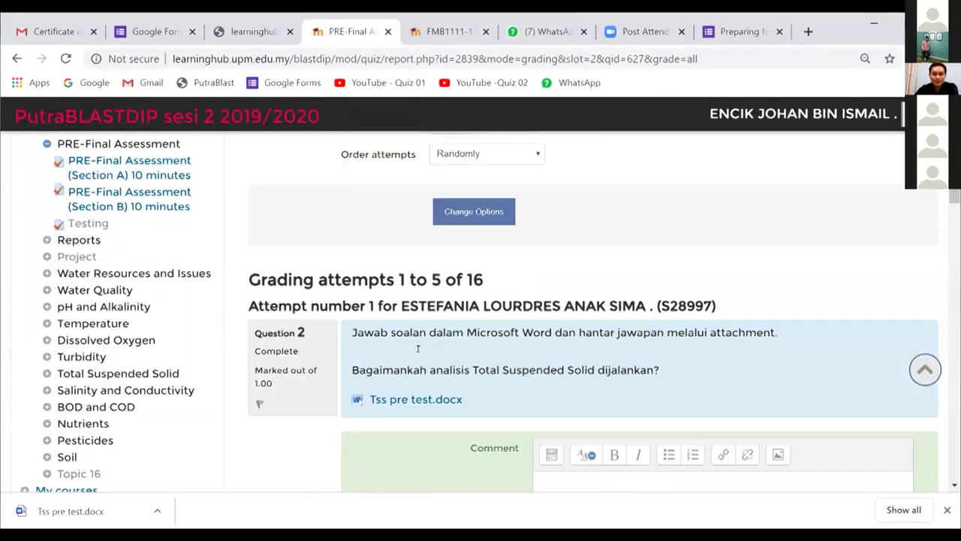
{"action": "scroll", "coordinate": [418, 348], "scroll_direction": "down", "scroll_amount": 7}
{"action": "scroll", "coordinate": [383, 299], "scroll_direction": "up", "scroll_amount": 3}
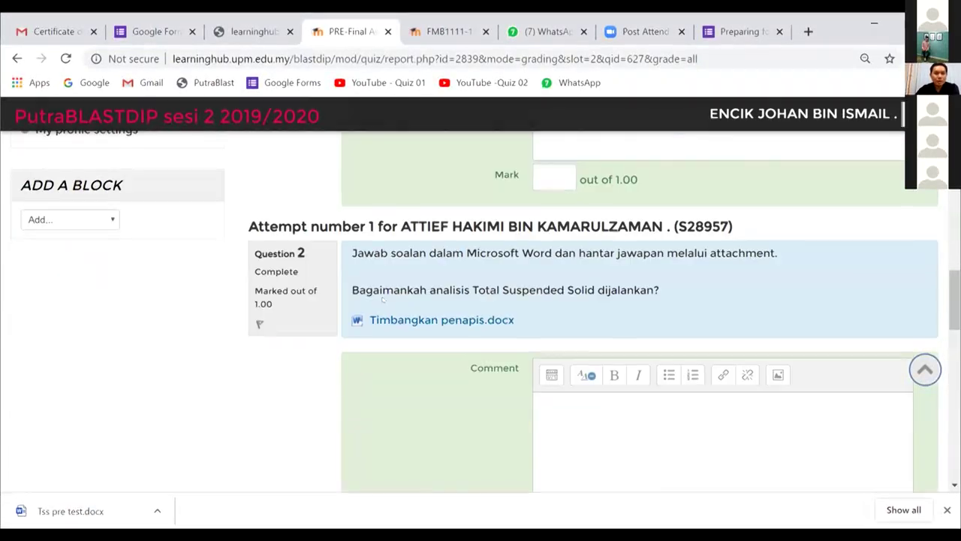
{"action": "scroll", "coordinate": [382, 299], "scroll_direction": "up", "scroll_amount": 10}
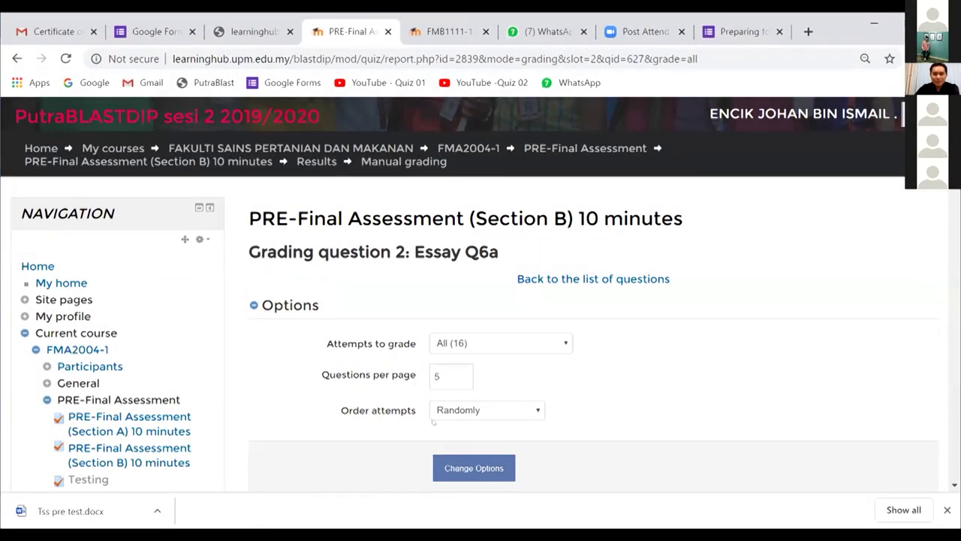
{"action": "scroll", "coordinate": [433, 422], "scroll_direction": "down", "scroll_amount": 5}
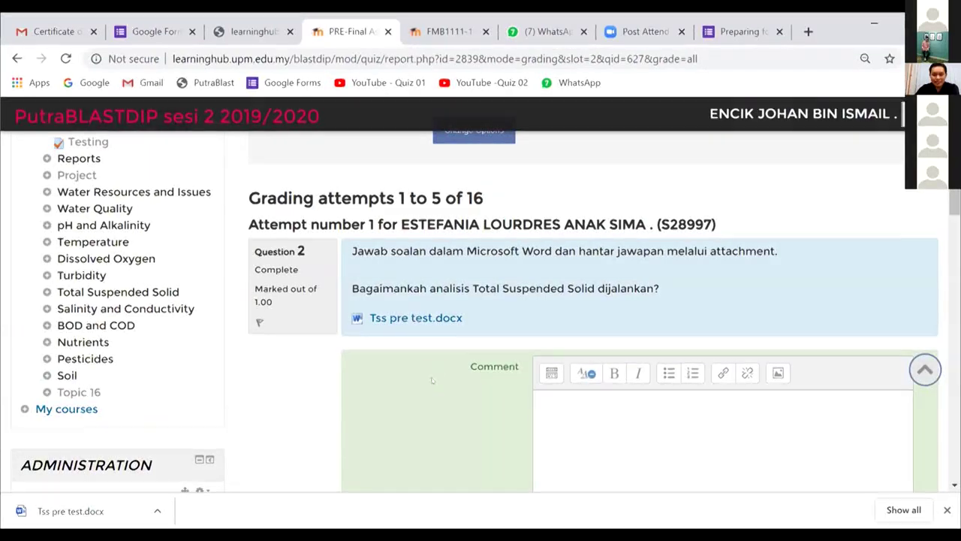
- Open the quiz's question bank, show the Essay2 category and open Essay Q6a for editing
{"action": "scroll", "coordinate": [269, 345], "scroll_direction": "down", "scroll_amount": 3}
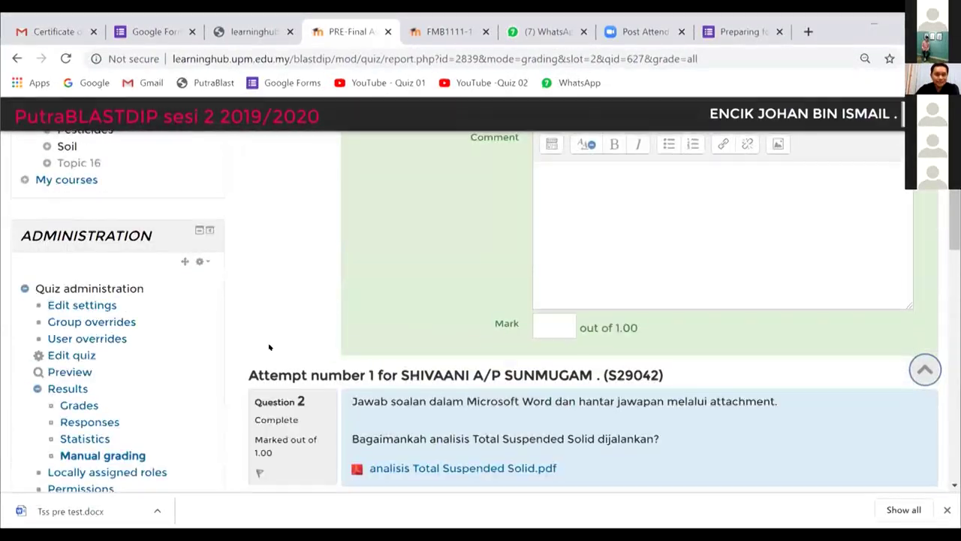
{"action": "scroll", "coordinate": [269, 346], "scroll_direction": "down", "scroll_amount": 3}
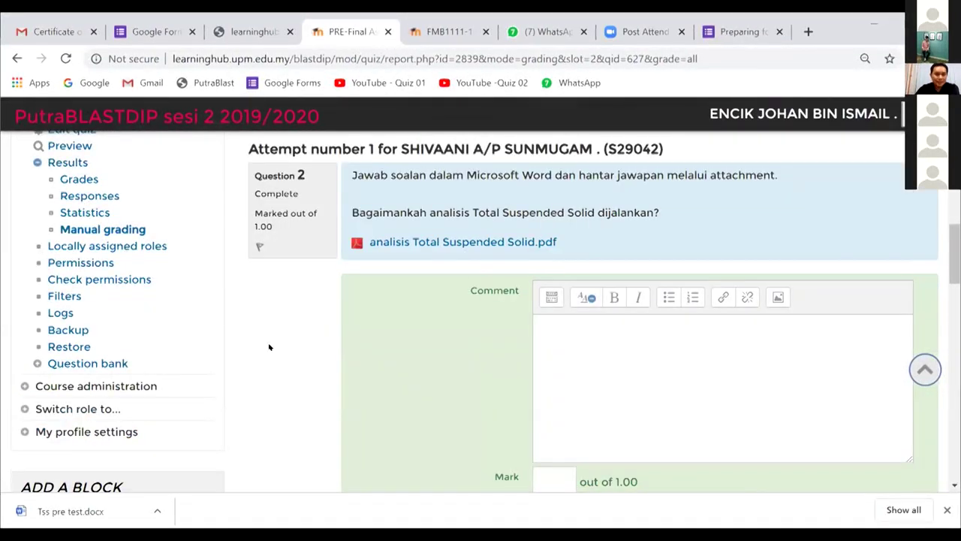
{"action": "left_click", "coordinate": [75, 364]}
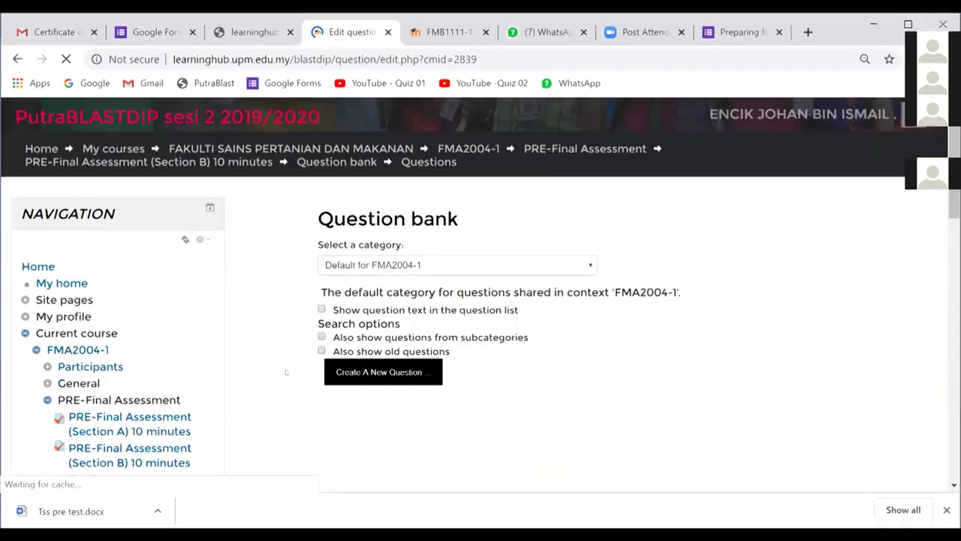
{"action": "scroll", "coordinate": [398, 251], "scroll_direction": "down", "scroll_amount": 2}
{"action": "scroll", "coordinate": [398, 251], "scroll_direction": "up", "scroll_amount": 2}
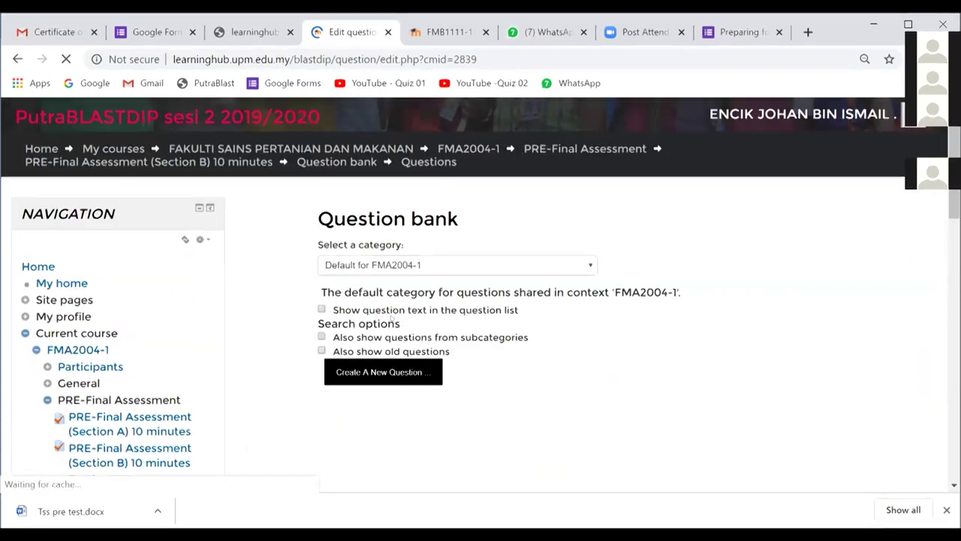
{"action": "left_click", "coordinate": [588, 266]}
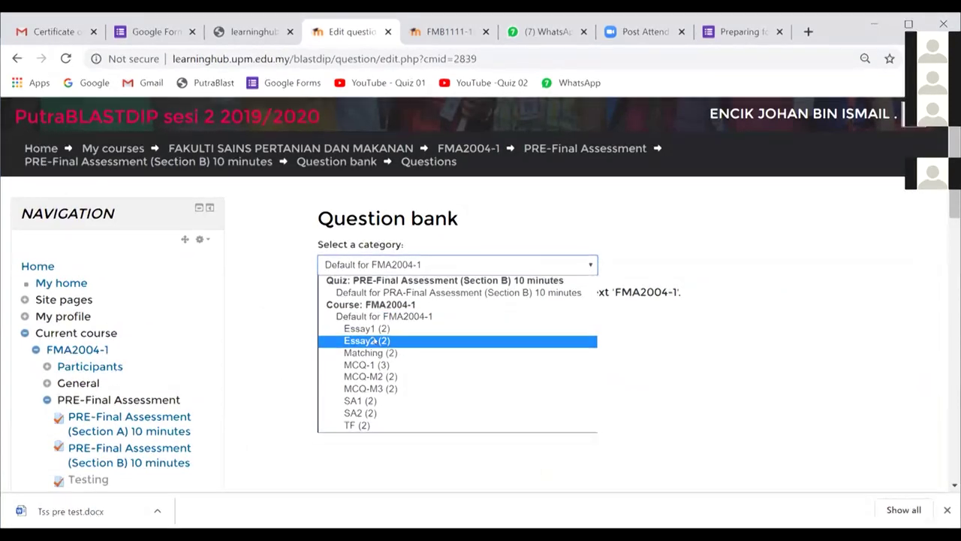
{"action": "left_click", "coordinate": [371, 341]}
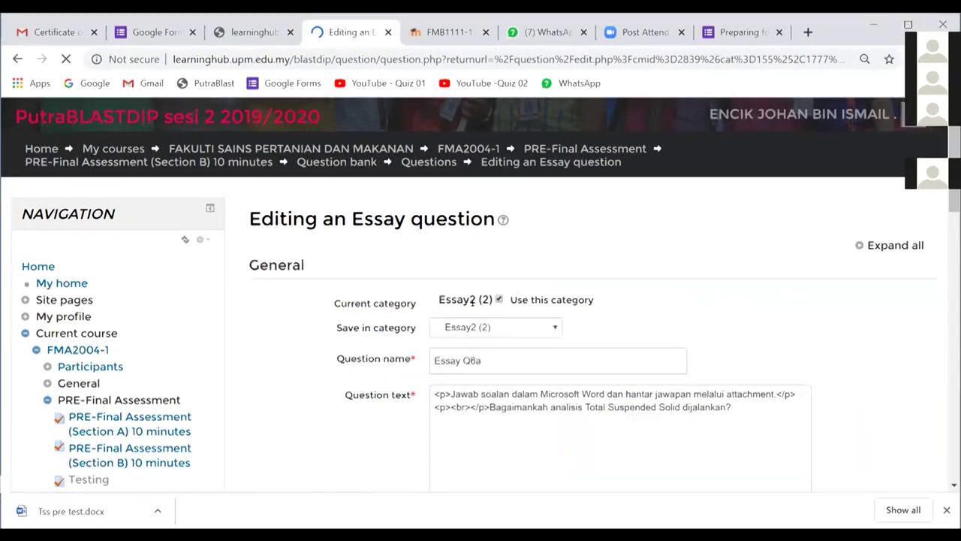
- Start inserting an image into Essay Q6a's Information for graders and browse for a file to upload
{"action": "scroll", "coordinate": [472, 300], "scroll_direction": "down", "scroll_amount": 3}
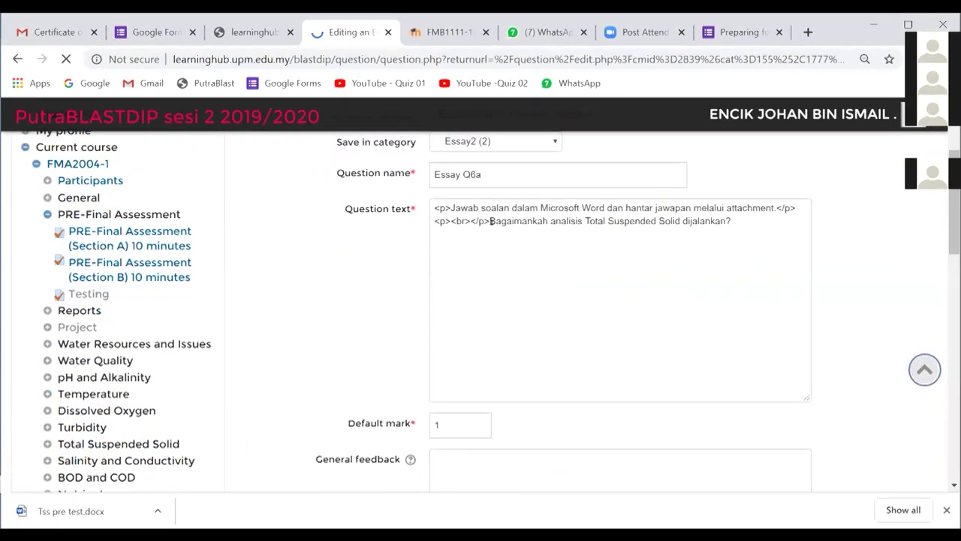
{"action": "left_click", "coordinate": [483, 240]}
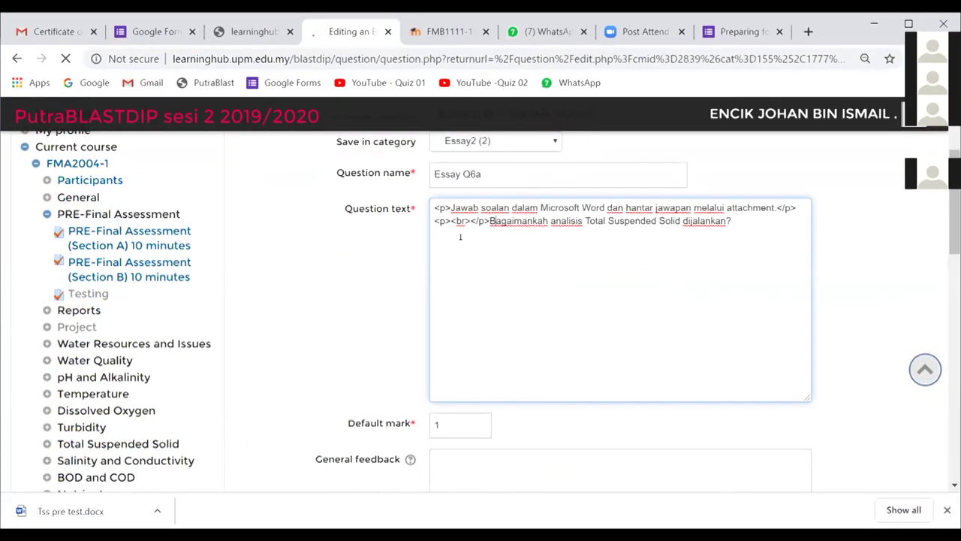
{"action": "scroll", "coordinate": [472, 245], "scroll_direction": "down", "scroll_amount": 7}
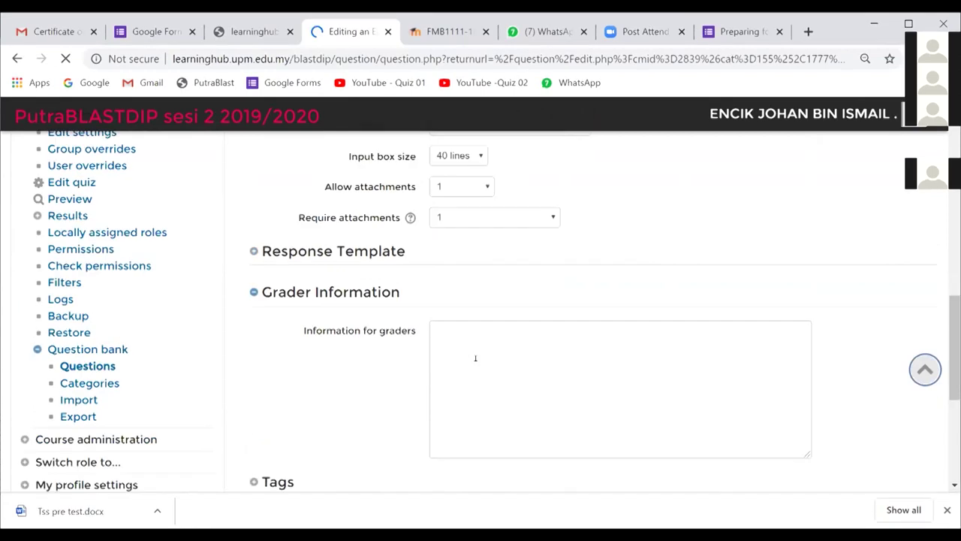
{"action": "scroll", "coordinate": [454, 297], "scroll_direction": "down", "scroll_amount": 1}
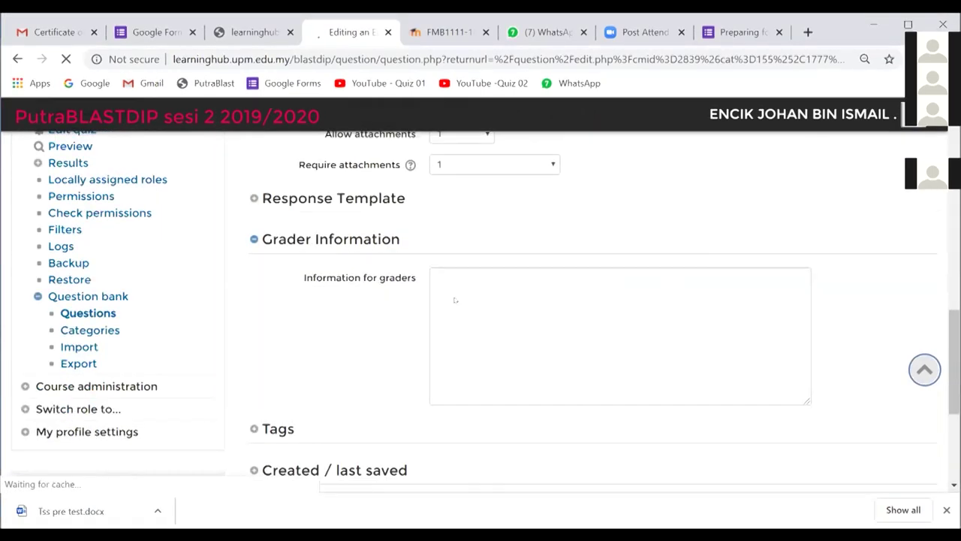
{"action": "left_click", "coordinate": [451, 381]}
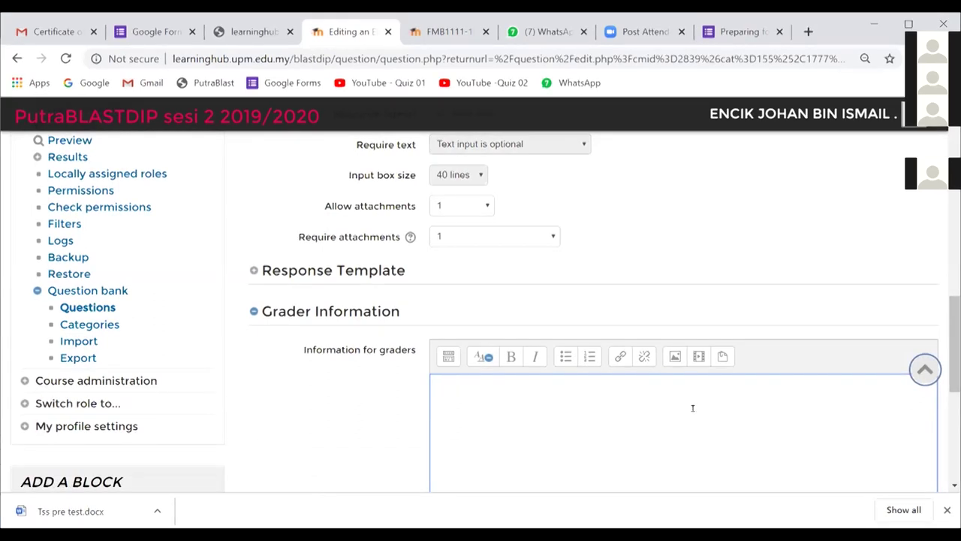
{"action": "left_click", "coordinate": [673, 356]}
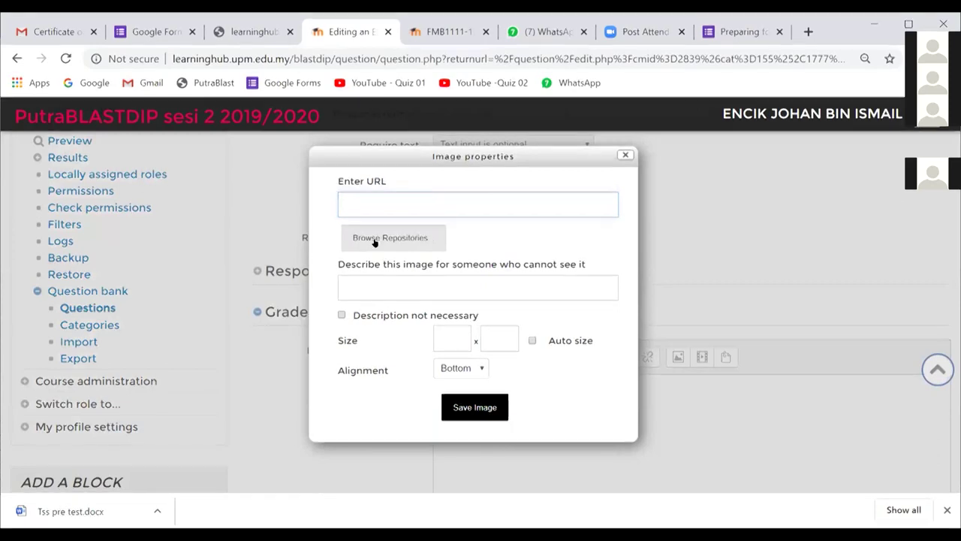
{"action": "left_click", "coordinate": [373, 240]}
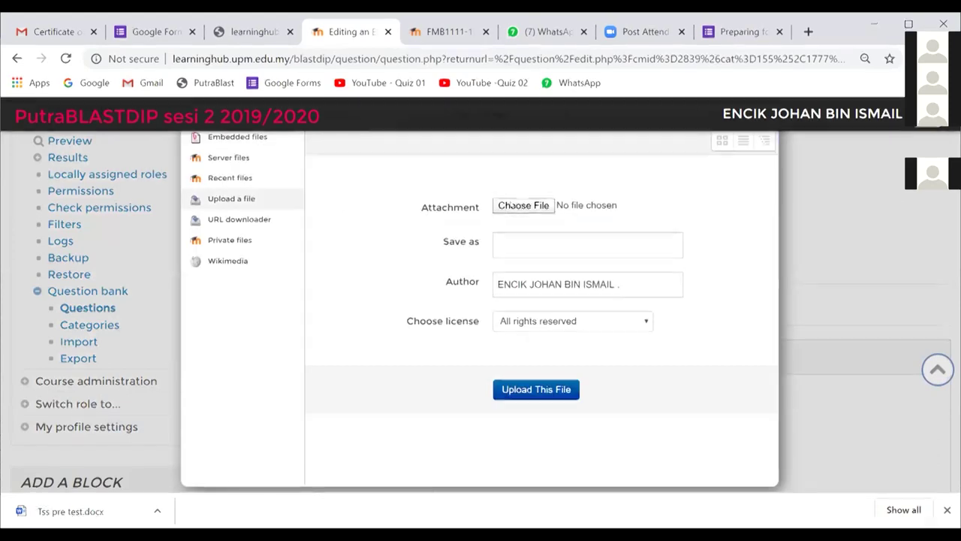
{"action": "left_click", "coordinate": [502, 205]}
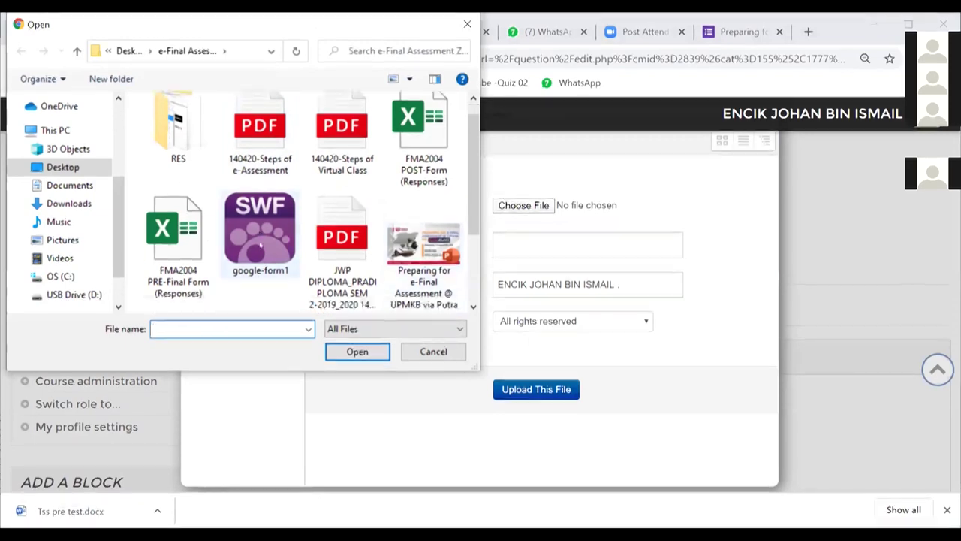
- Upload the maxresdefault picture from the RES folder as the image for graders
{"action": "double_click", "coordinate": [179, 153]}
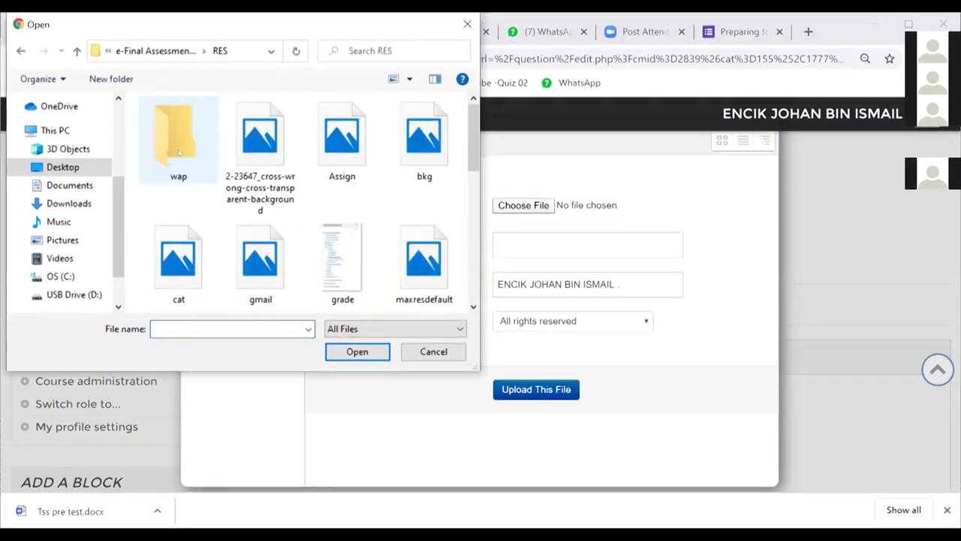
{"action": "scroll", "coordinate": [398, 202], "scroll_direction": "down", "scroll_amount": 1}
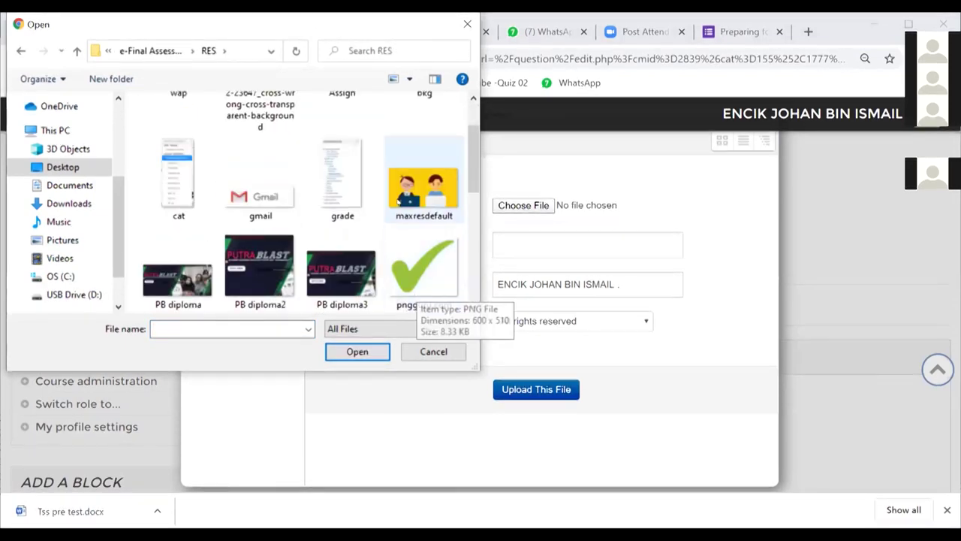
{"action": "scroll", "coordinate": [383, 254], "scroll_direction": "down", "scroll_amount": 4}
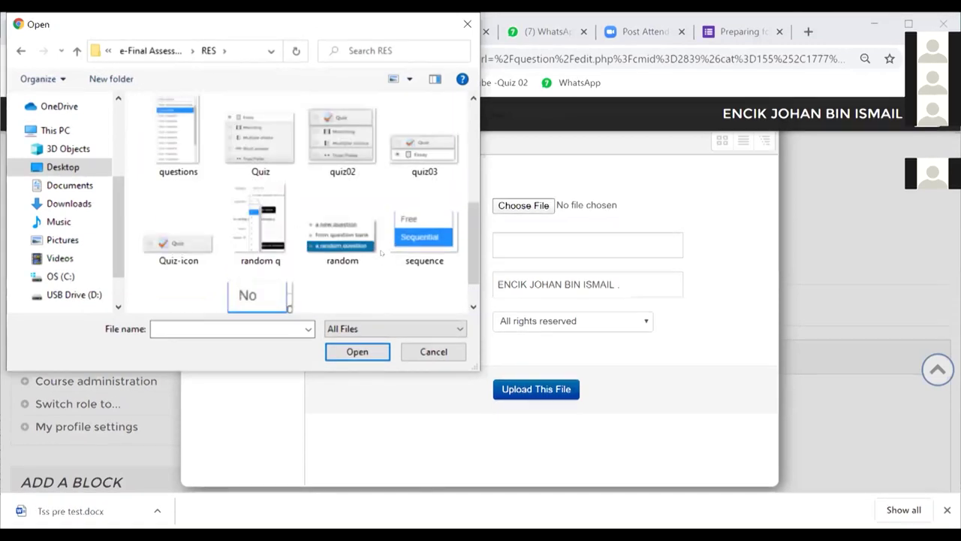
{"action": "scroll", "coordinate": [413, 153], "scroll_direction": "up", "scroll_amount": 3}
{"action": "left_click", "coordinate": [424, 143]}
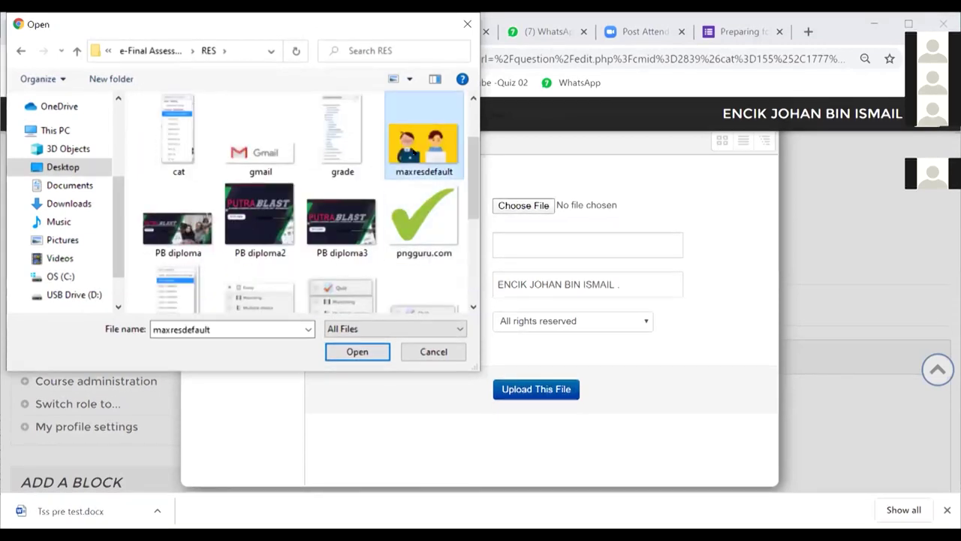
{"action": "key", "text": "Return"}
{"action": "left_click", "coordinate": [536, 389]}
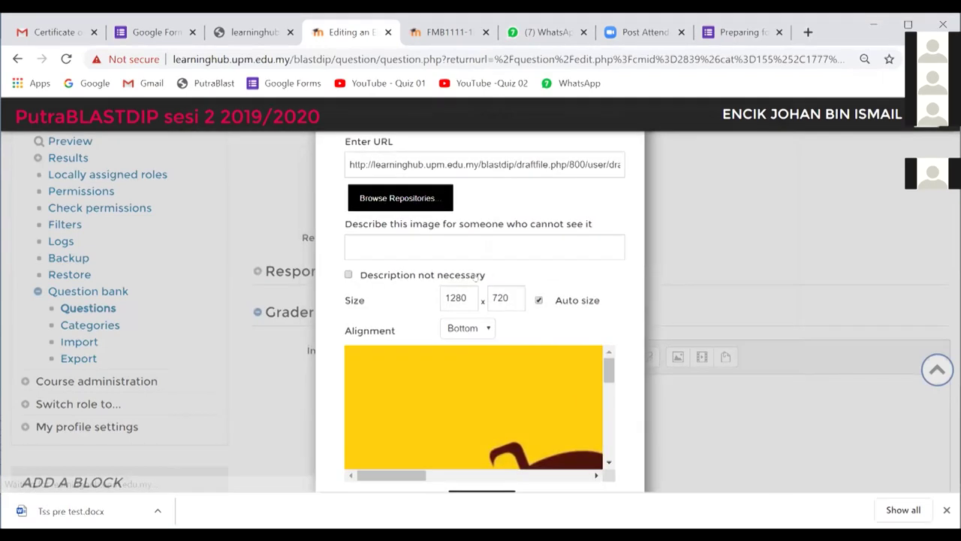
- Mark the image description as not necessary and save the image into the grader information
{"action": "scroll", "coordinate": [563, 421], "scroll_direction": "down", "scroll_amount": 5}
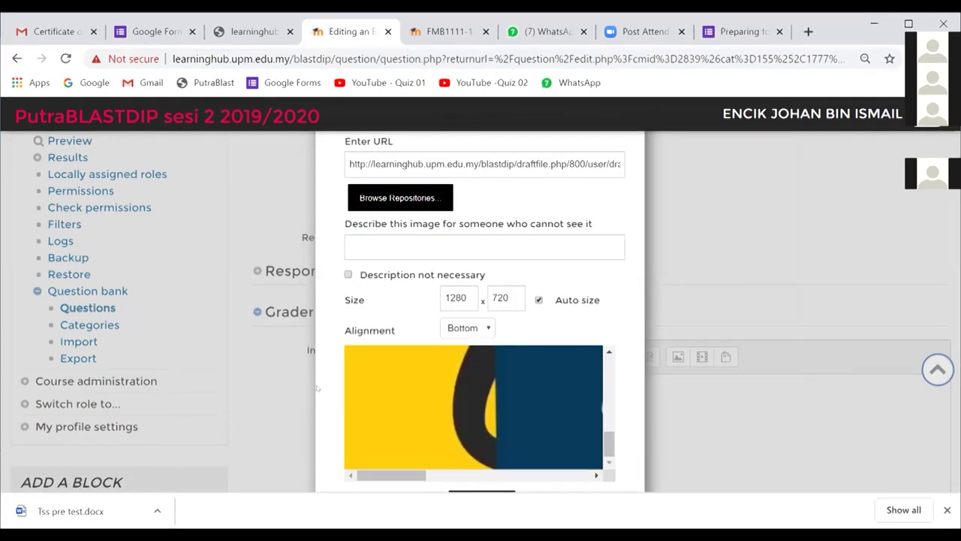
{"action": "left_click_drag", "start_coordinate": [317, 388], "coordinate": [497, 330]}
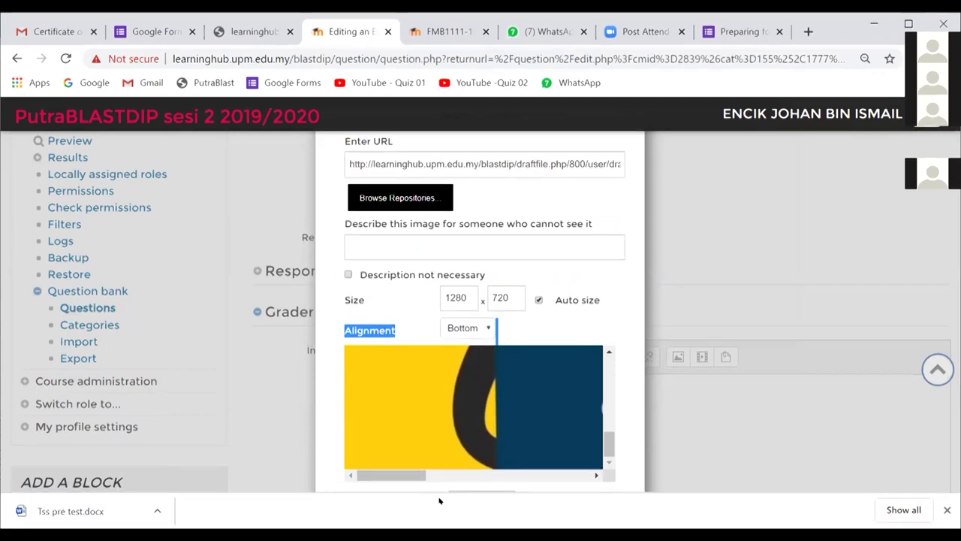
{"action": "left_click", "coordinate": [449, 494]}
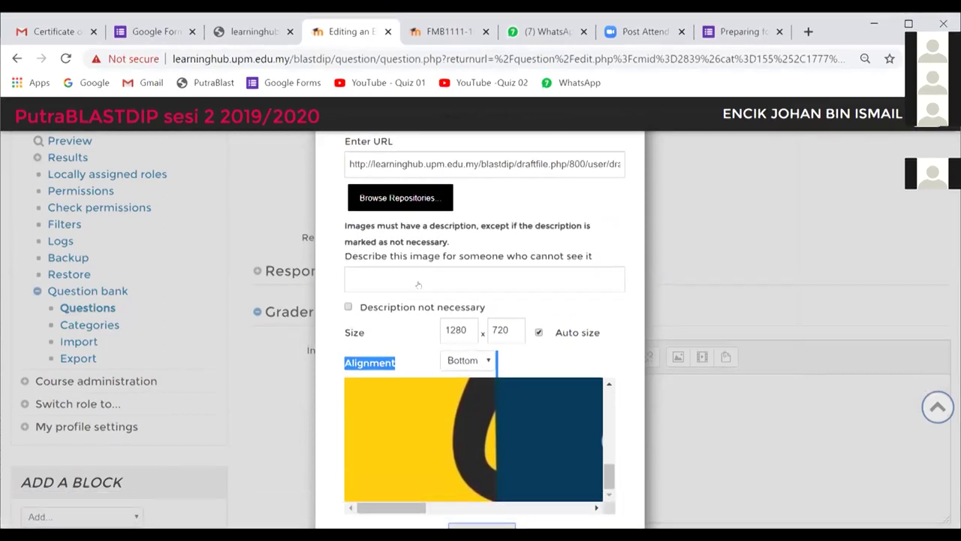
{"action": "left_click", "coordinate": [482, 526]}
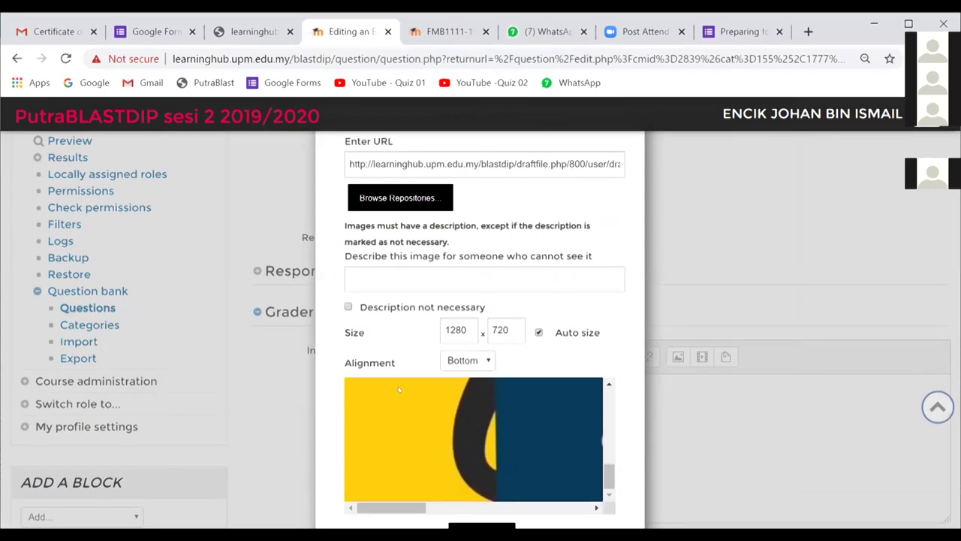
{"action": "left_click", "coordinate": [348, 307]}
{"action": "left_click", "coordinate": [473, 508]}
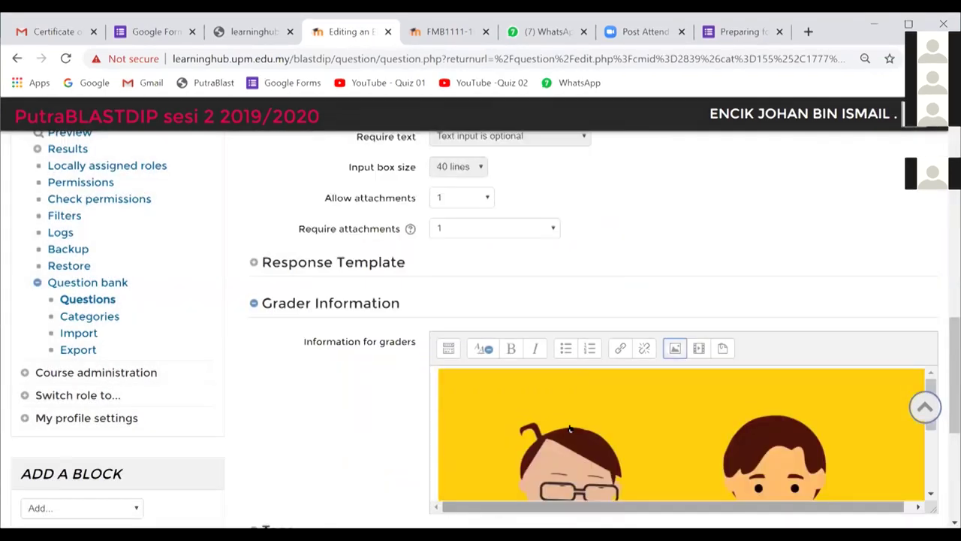
- Check the inserted picture in the grader information and save the changes to Essay Q6a
{"action": "scroll", "coordinate": [570, 428], "scroll_direction": "down", "scroll_amount": 3}
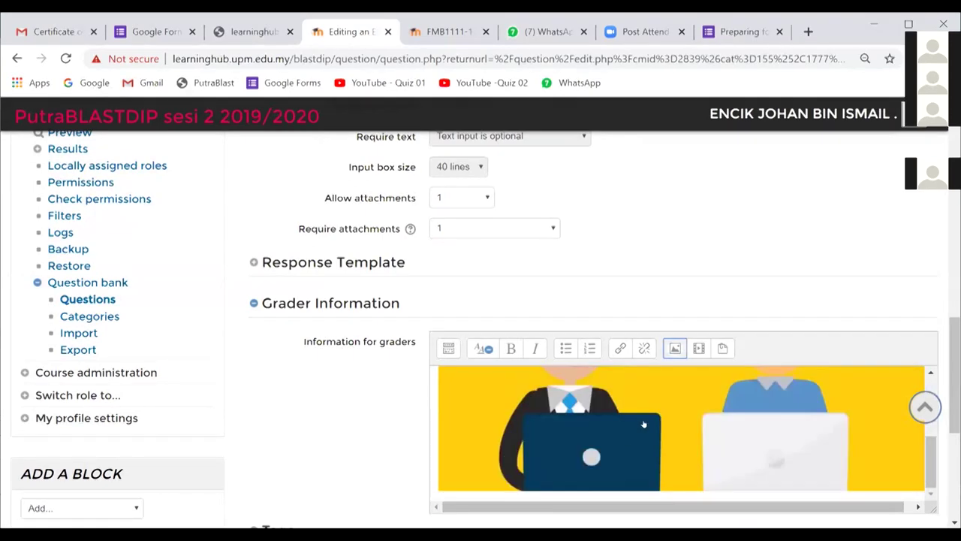
{"action": "scroll", "coordinate": [621, 455], "scroll_direction": "up", "scroll_amount": 4}
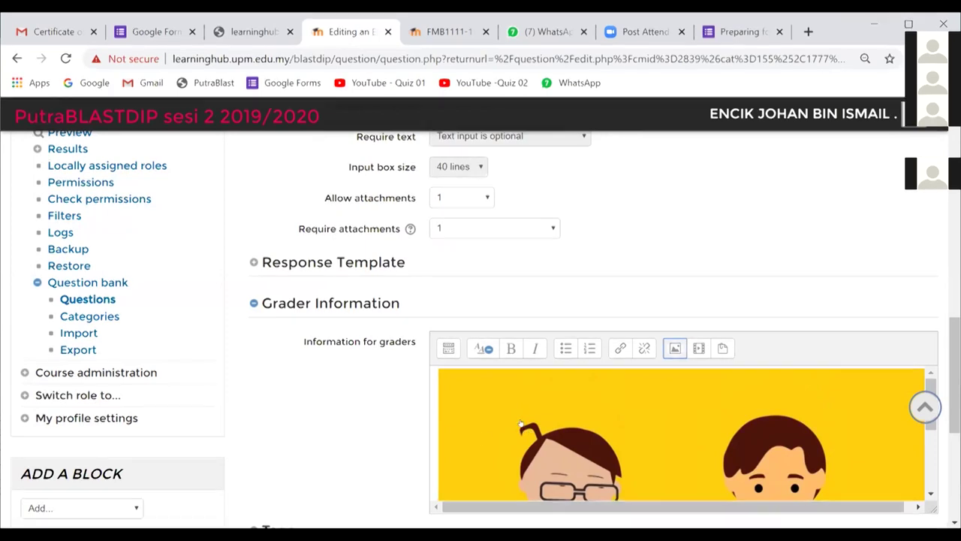
{"action": "scroll", "coordinate": [482, 431], "scroll_direction": "down", "scroll_amount": 3}
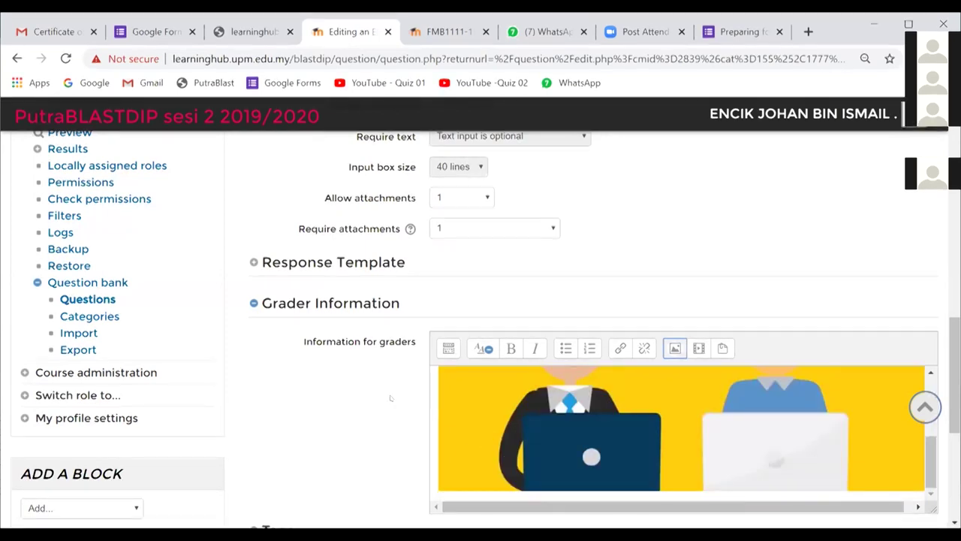
{"action": "scroll", "coordinate": [315, 371], "scroll_direction": "down", "scroll_amount": 4}
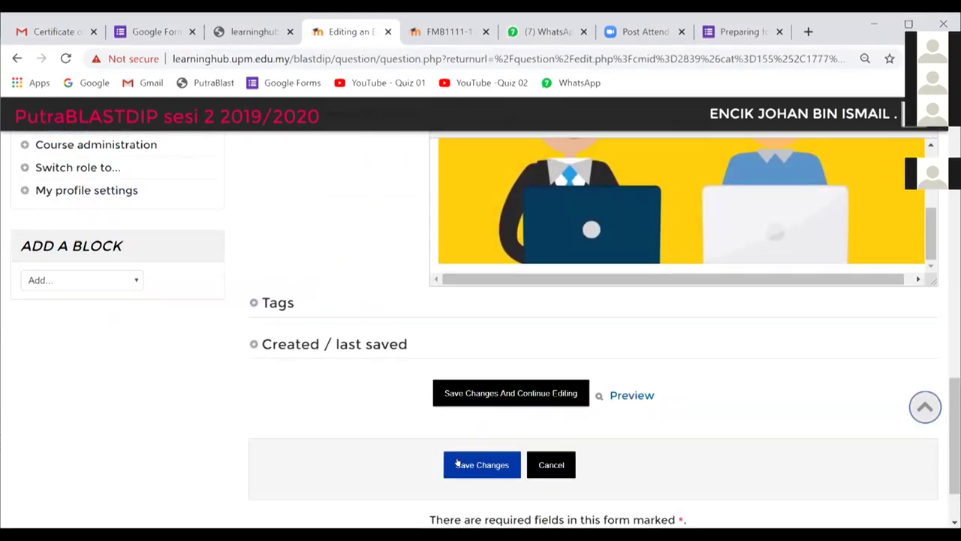
{"action": "left_click", "coordinate": [462, 464]}
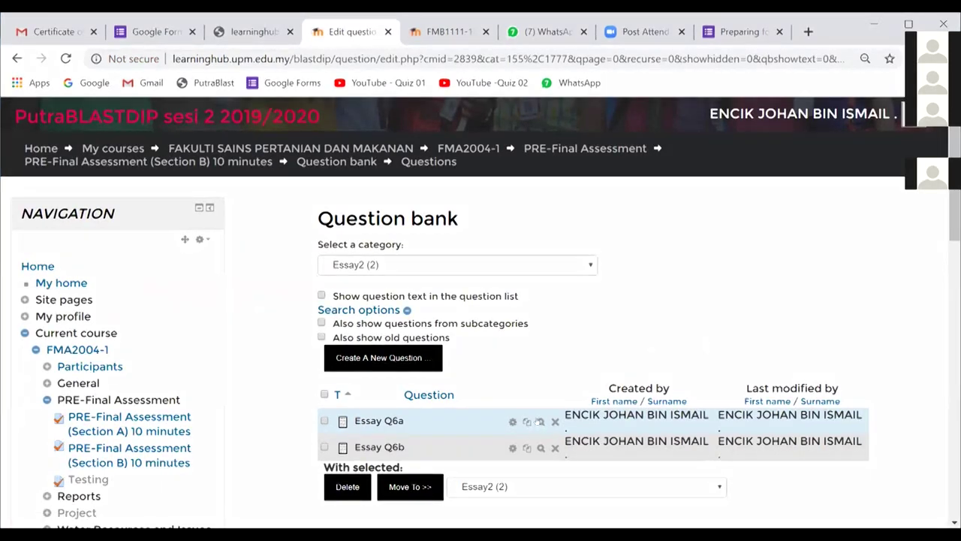
- Reopen Essay Q6a for editing and review its grader information, response options and question text
{"action": "left_click", "coordinate": [511, 421]}
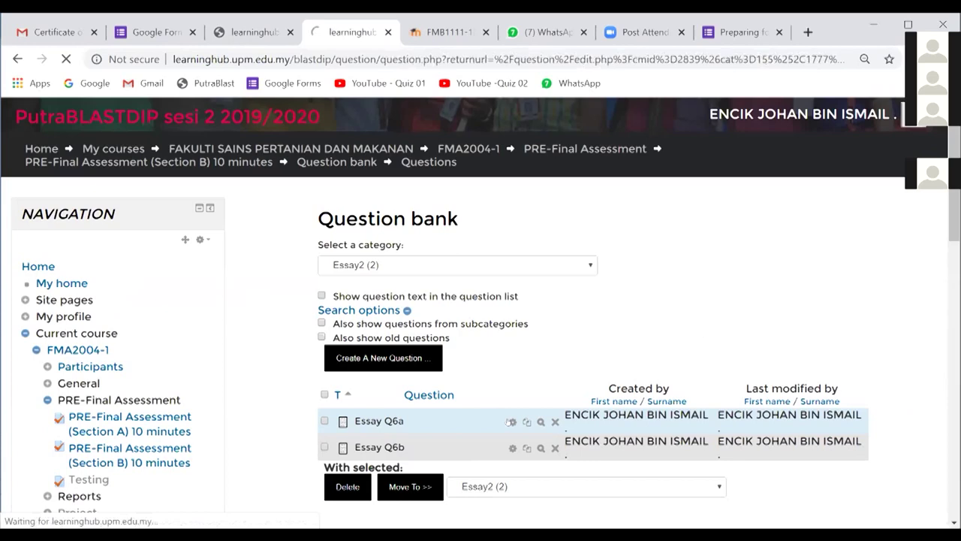
{"action": "scroll", "coordinate": [338, 324], "scroll_direction": "down", "scroll_amount": 2}
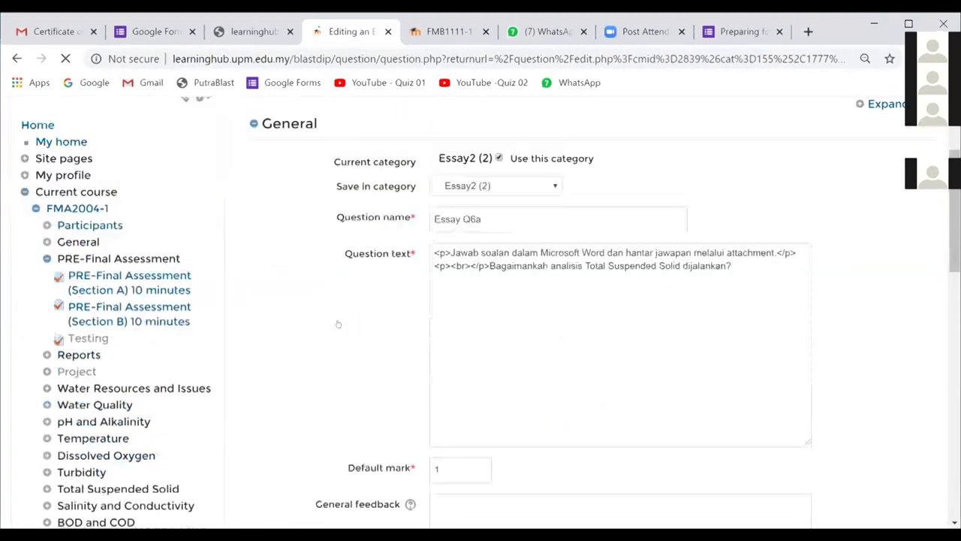
{"action": "scroll", "coordinate": [338, 323], "scroll_direction": "down", "scroll_amount": 15}
{"action": "scroll", "coordinate": [450, 308], "scroll_direction": "up", "scroll_amount": 6}
{"action": "scroll", "coordinate": [467, 301], "scroll_direction": "down", "scroll_amount": 4}
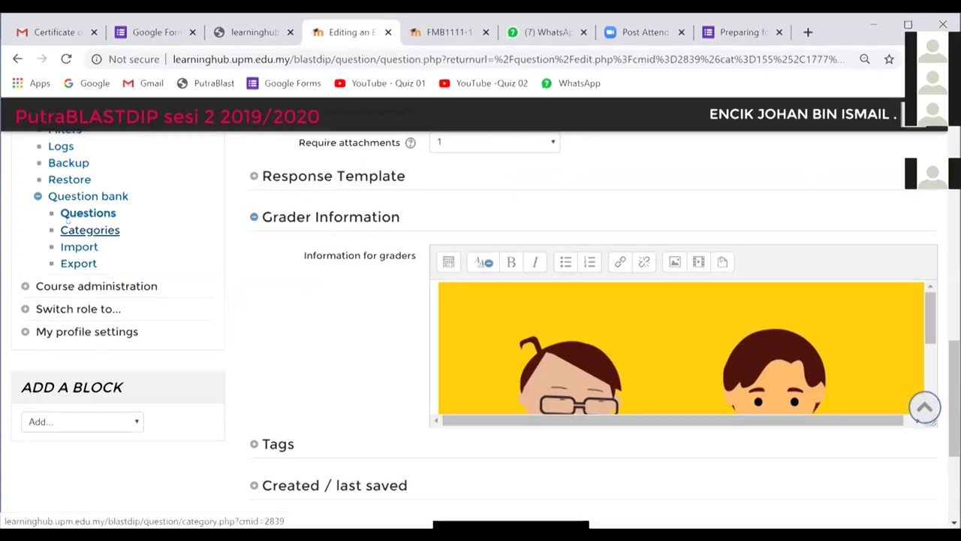
{"action": "scroll", "coordinate": [66, 210], "scroll_direction": "up", "scroll_amount": 1}
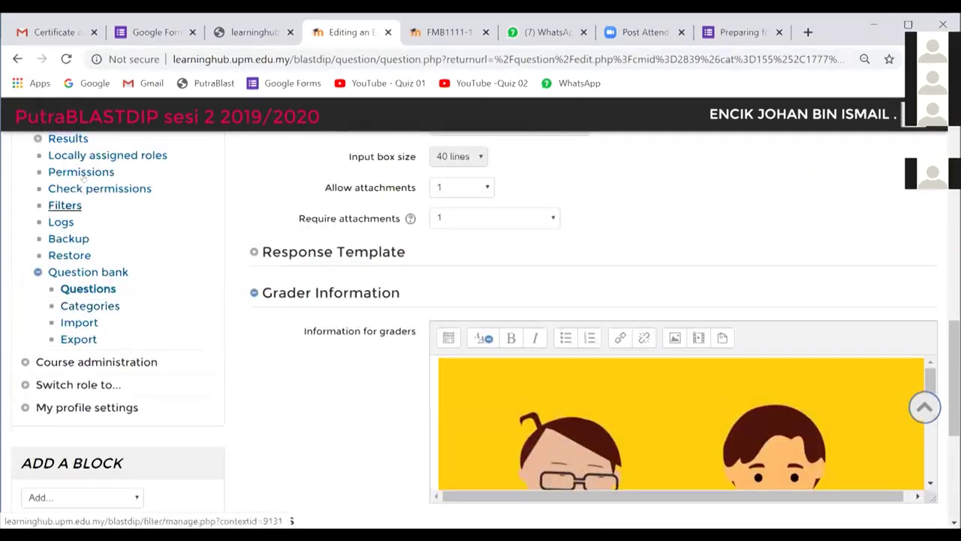
{"action": "scroll", "coordinate": [67, 204], "scroll_direction": "up", "scroll_amount": 2}
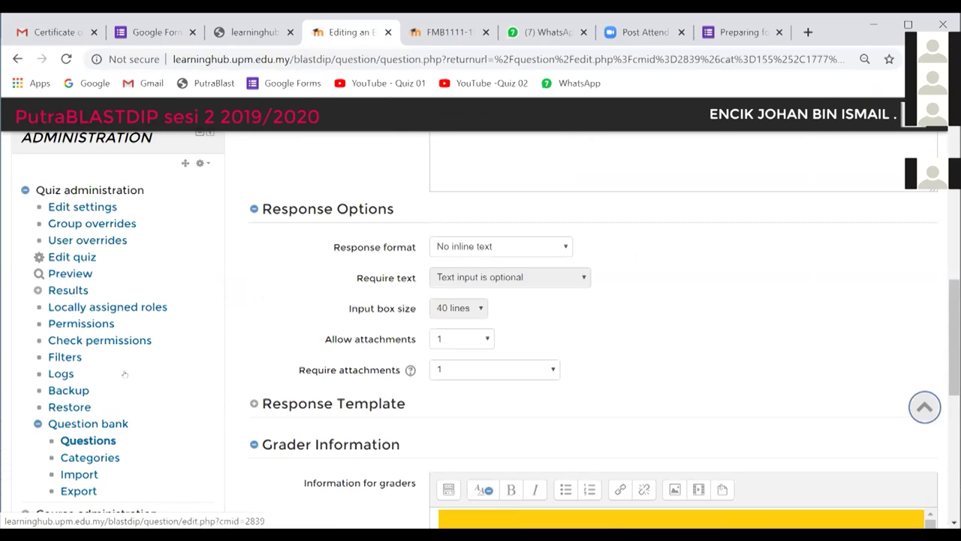
{"action": "scroll", "coordinate": [125, 373], "scroll_direction": "up", "scroll_amount": 4}
{"action": "scroll", "coordinate": [98, 317], "scroll_direction": "down", "scroll_amount": 3}
{"action": "scroll", "coordinate": [342, 253], "scroll_direction": "up", "scroll_amount": 6}
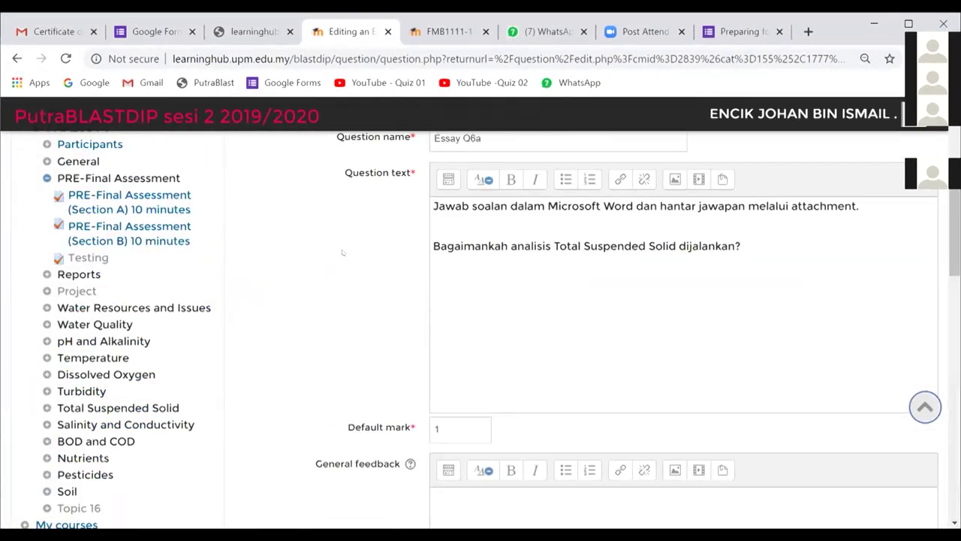
- Leave the question editor and open the manual grading list for PRE-Final Assessment (Section B) through its attempts report
{"action": "scroll", "coordinate": [341, 253], "scroll_direction": "up", "scroll_amount": 3}
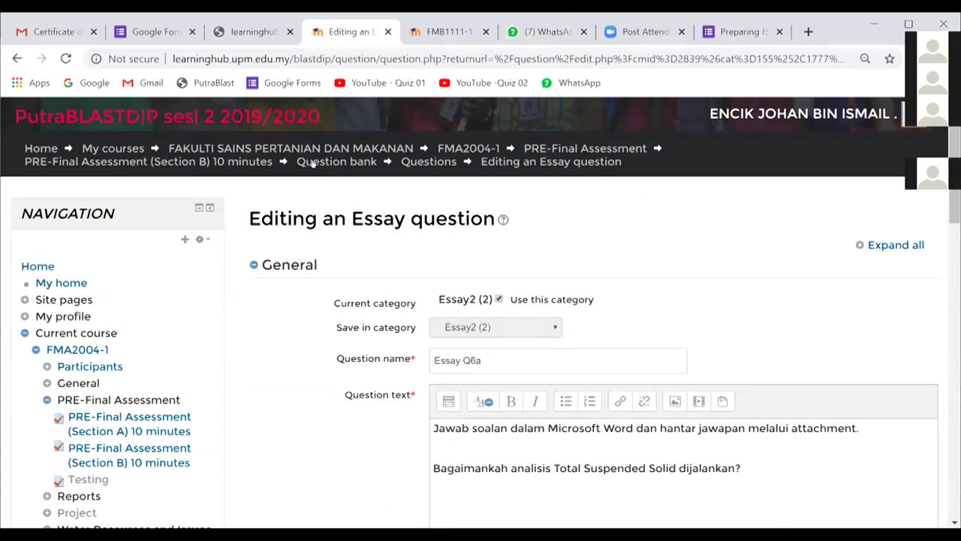
{"action": "left_click", "coordinate": [298, 162]}
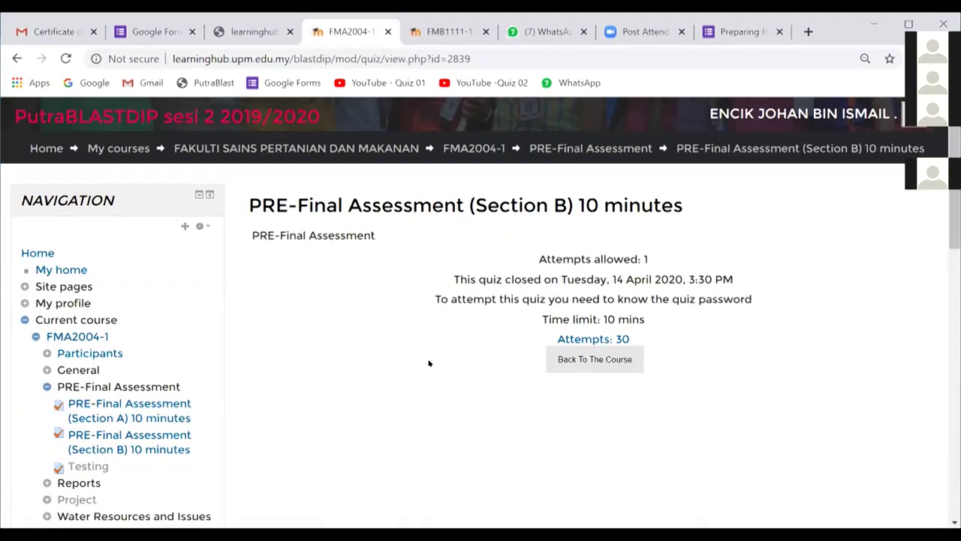
{"action": "left_click", "coordinate": [594, 338]}
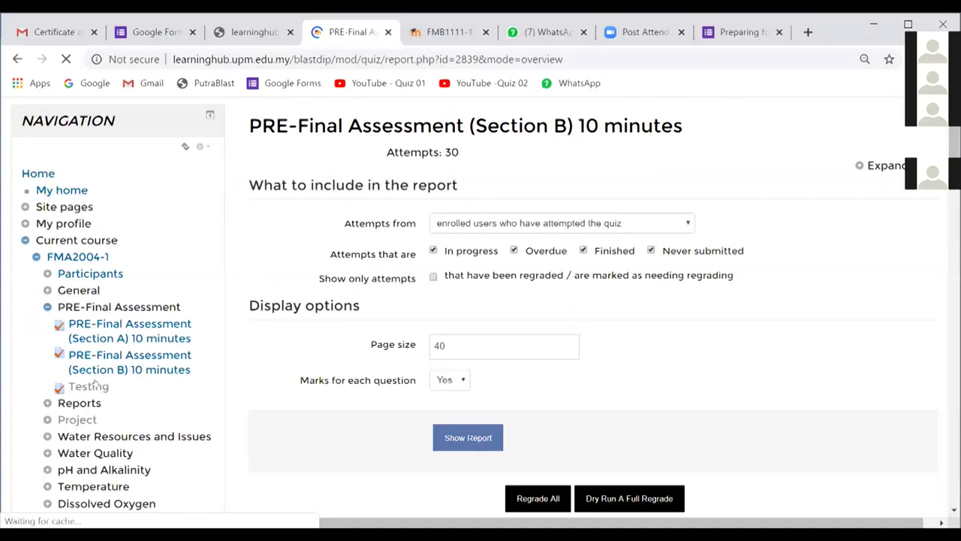
{"action": "scroll", "coordinate": [633, 368], "scroll_direction": "down", "scroll_amount": 2}
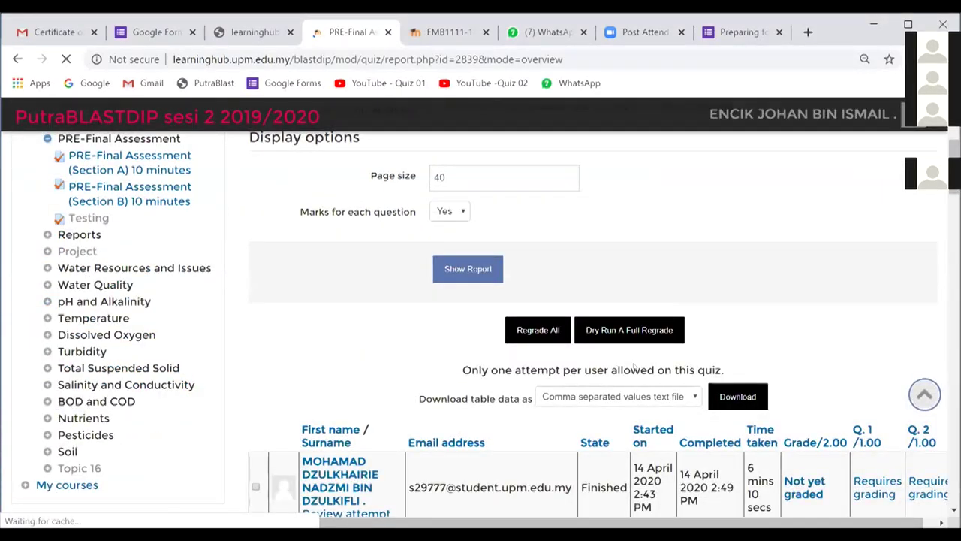
{"action": "scroll", "coordinate": [634, 367], "scroll_direction": "down", "scroll_amount": 5}
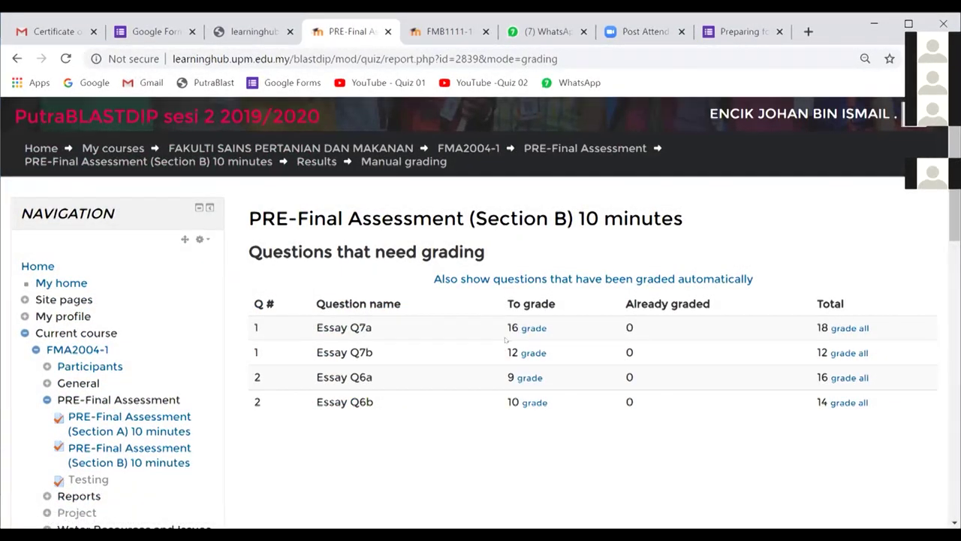
- Open all Essay Q6a attempts for grading and examine the student answers, grader picture, and comment and mark fields
{"action": "left_click", "coordinate": [849, 377]}
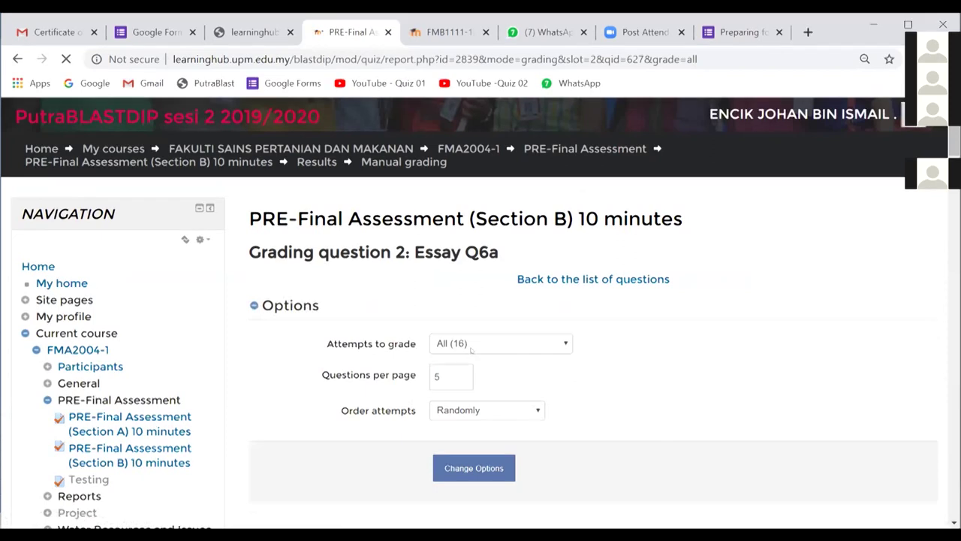
{"action": "scroll", "coordinate": [496, 349], "scroll_direction": "down", "scroll_amount": 8}
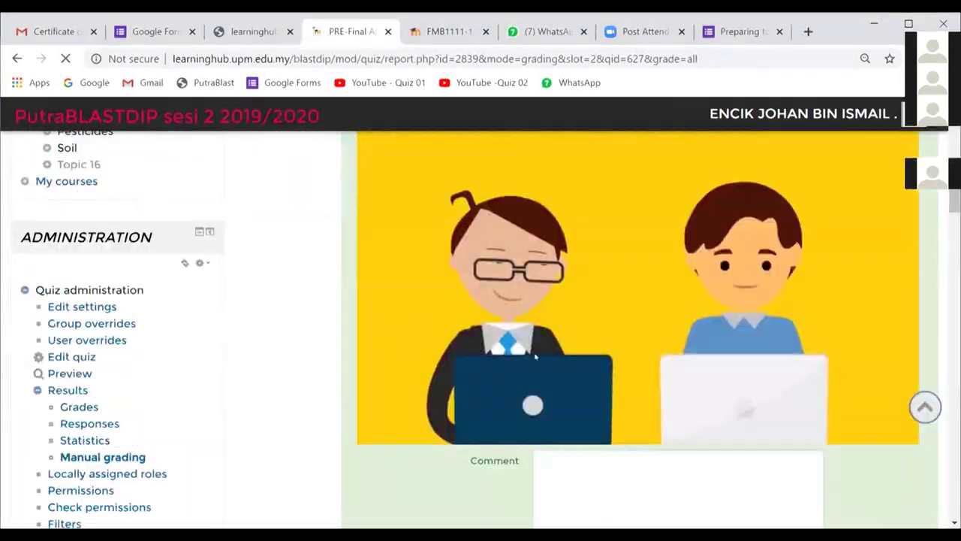
{"action": "scroll", "coordinate": [541, 357], "scroll_direction": "up", "scroll_amount": 2}
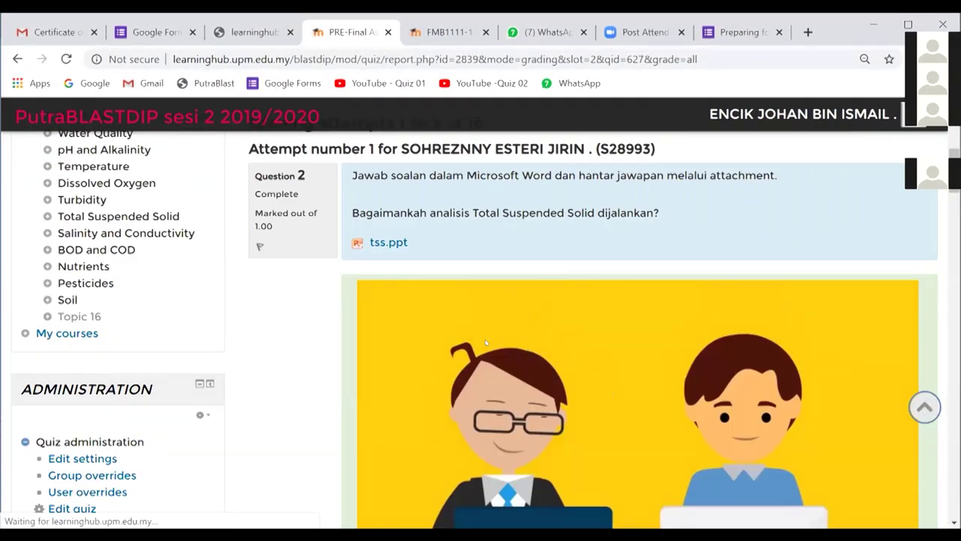
{"action": "scroll", "coordinate": [495, 323], "scroll_direction": "down", "scroll_amount": 3}
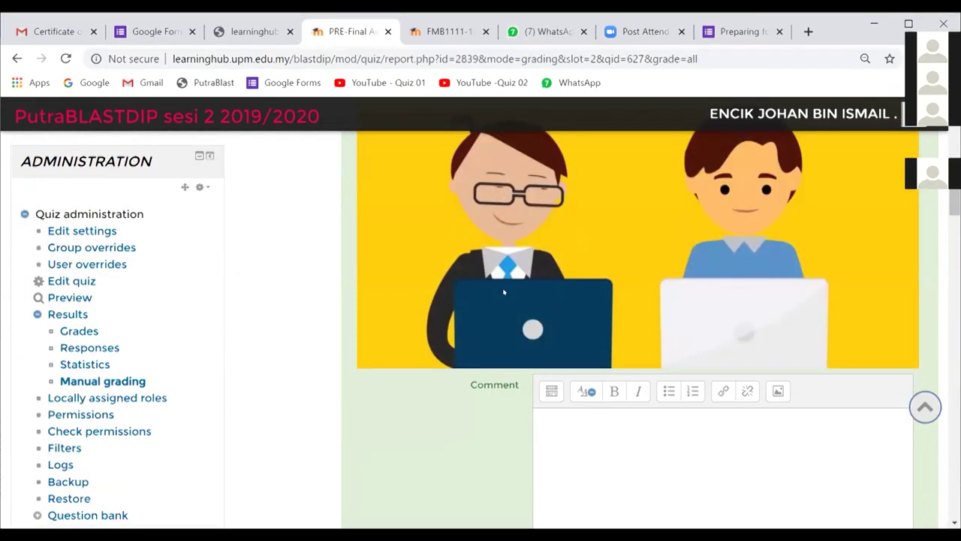
{"action": "scroll", "coordinate": [503, 292], "scroll_direction": "up", "scroll_amount": 3}
{"action": "scroll", "coordinate": [503, 331], "scroll_direction": "down", "scroll_amount": 2}
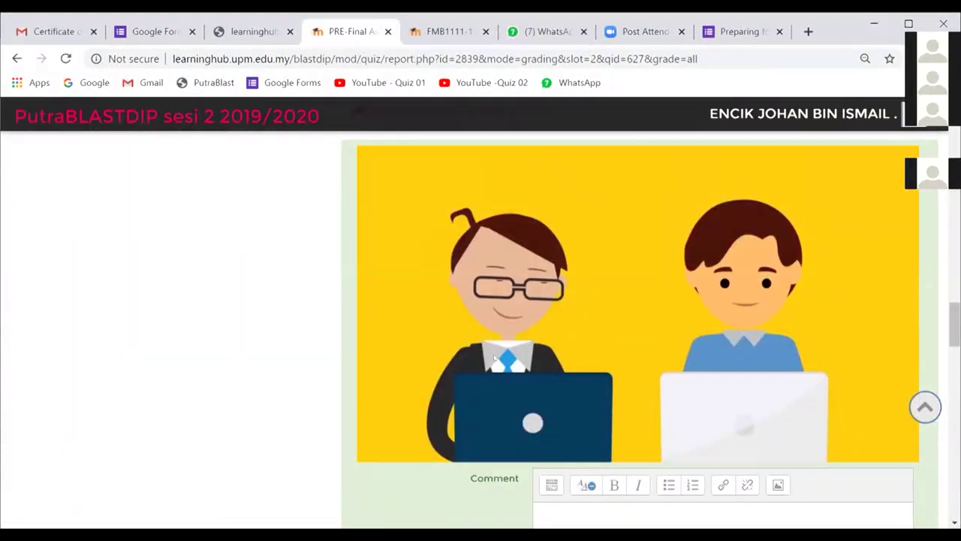
{"action": "scroll", "coordinate": [357, 342], "scroll_direction": "up", "scroll_amount": 3}
{"action": "scroll", "coordinate": [398, 353], "scroll_direction": "down", "scroll_amount": 4}
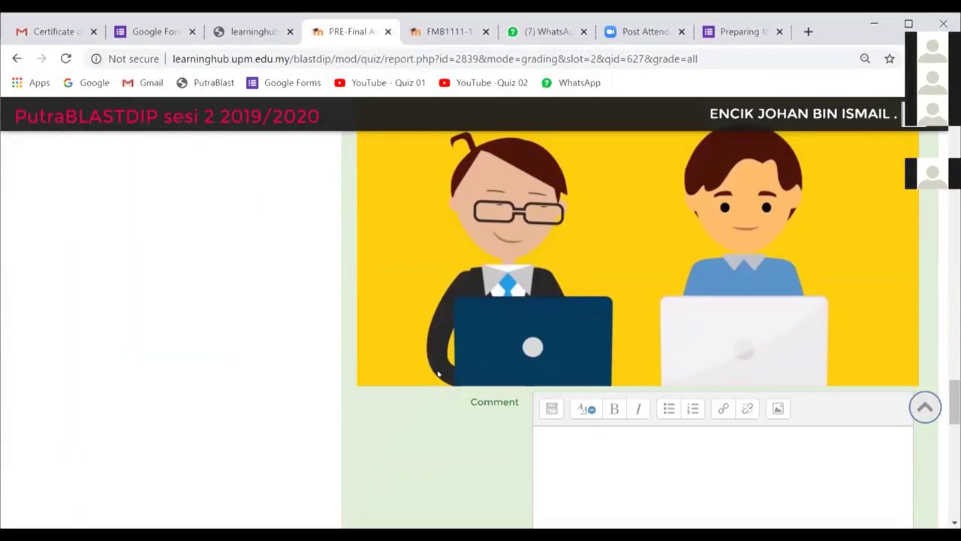
{"action": "scroll", "coordinate": [440, 367], "scroll_direction": "up", "scroll_amount": 4}
{"action": "scroll", "coordinate": [443, 365], "scroll_direction": "down", "scroll_amount": 6}
{"action": "scroll", "coordinate": [448, 364], "scroll_direction": "up", "scroll_amount": 4}
{"action": "scroll", "coordinate": [448, 365], "scroll_direction": "up", "scroll_amount": 4}
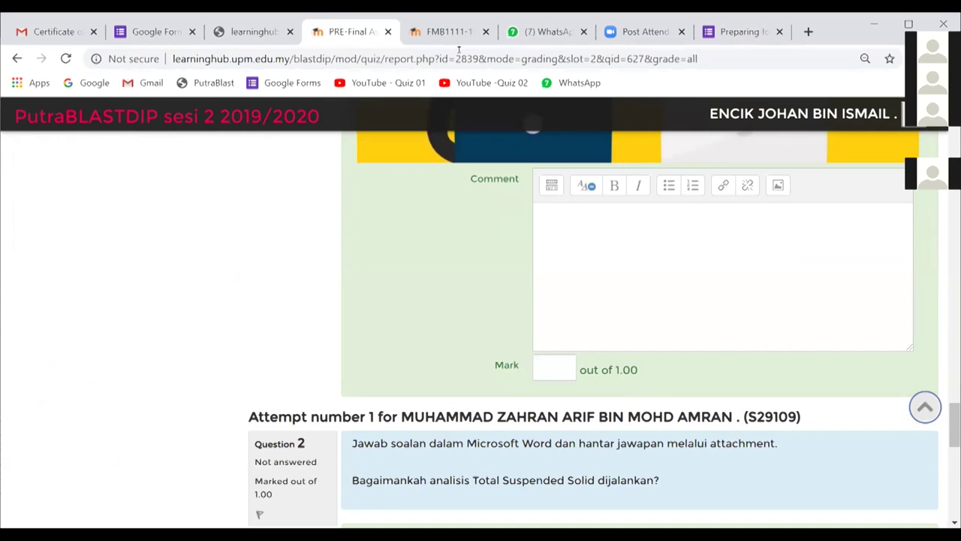
{"action": "key", "text": "ctrl+Tab"}
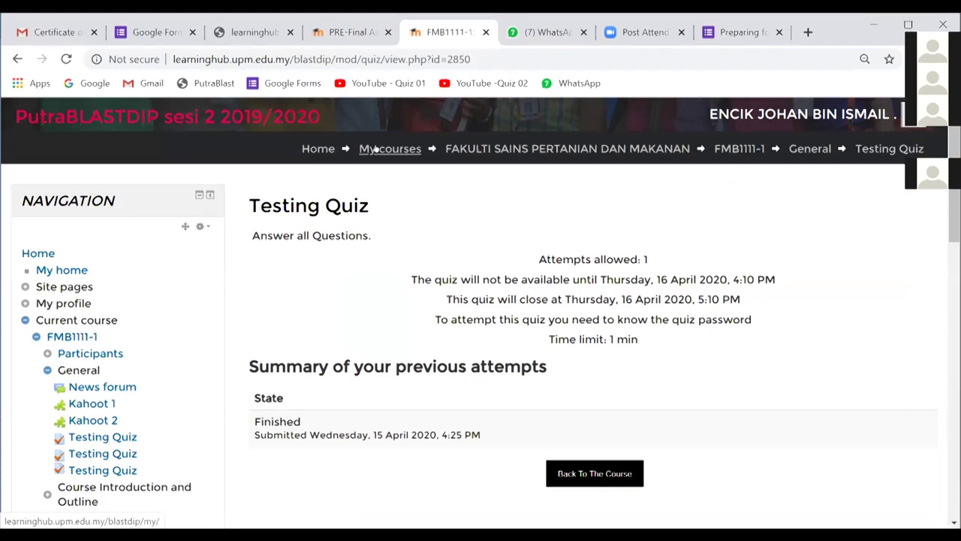
{"action": "left_click", "coordinate": [342, 33]}
{"action": "scroll", "coordinate": [356, 332], "scroll_direction": "up", "scroll_amount": 4}
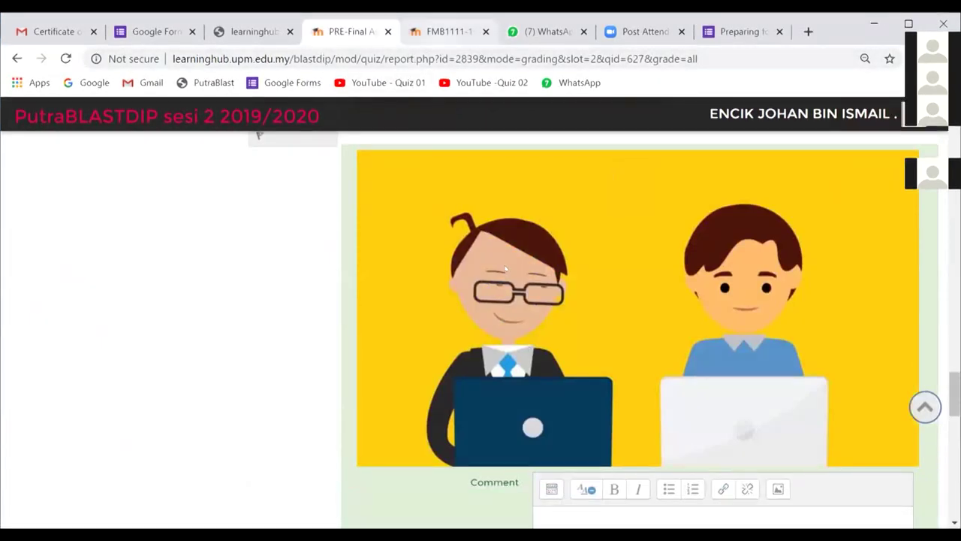
- Go to the FMB1111-1 course page and open the settings of the last Testing Quiz in its General section
{"action": "left_click", "coordinate": [445, 32]}
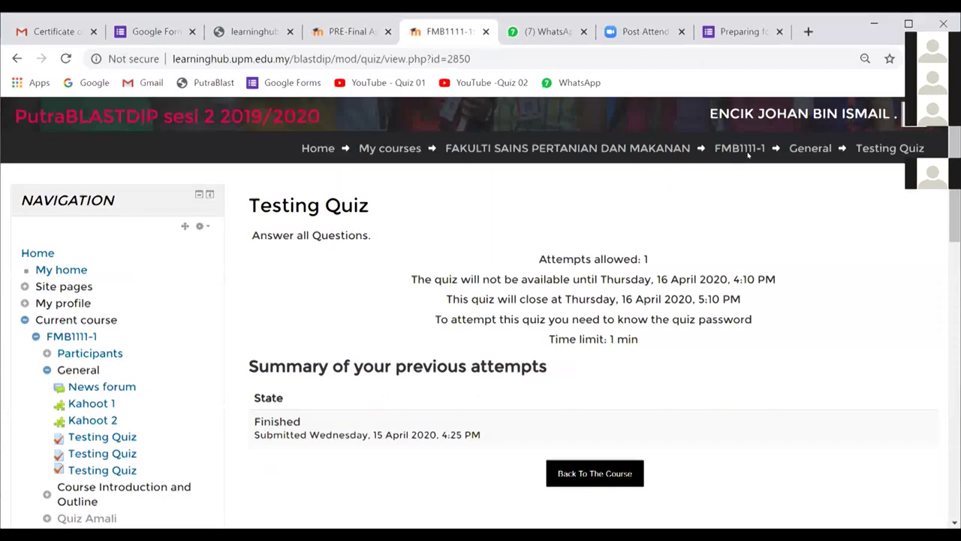
{"action": "left_click", "coordinate": [739, 148]}
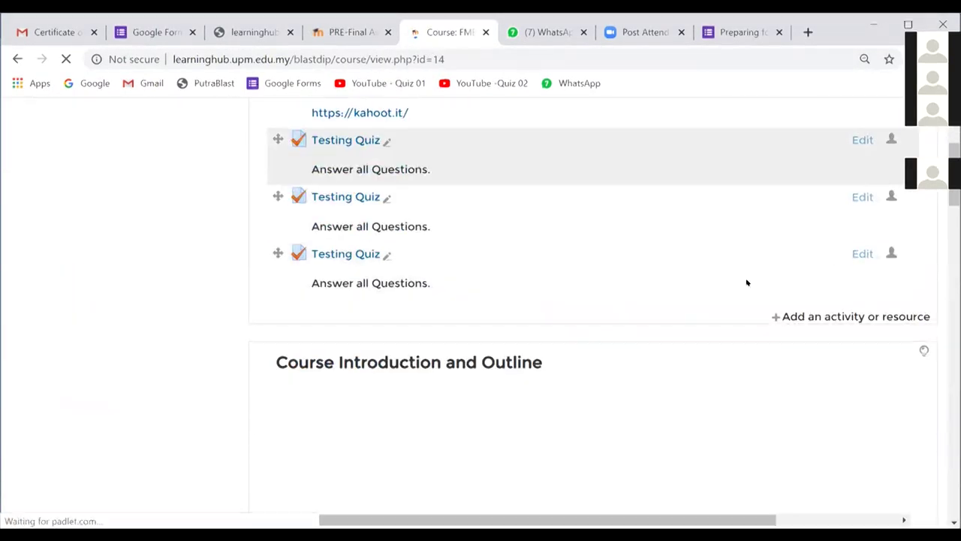
{"action": "left_click", "coordinate": [860, 254]}
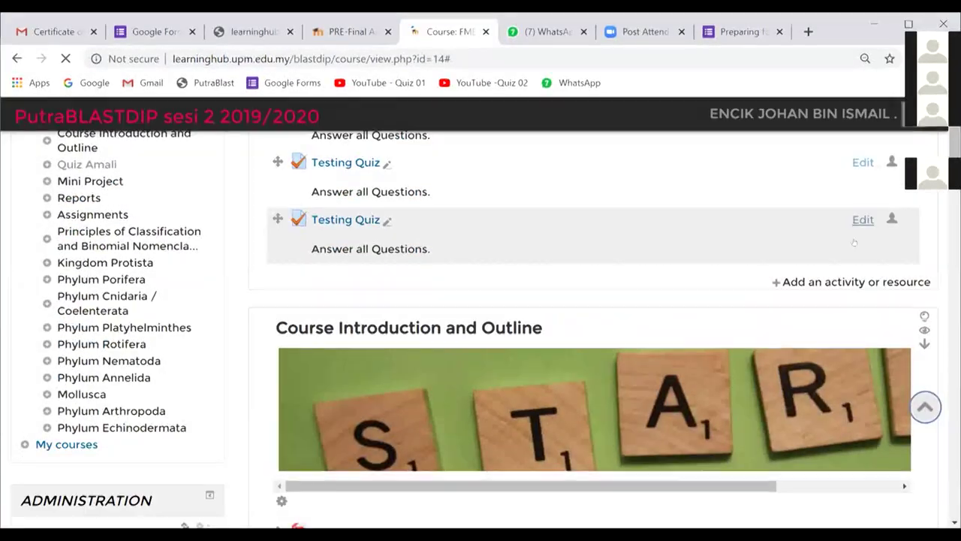
{"action": "left_click", "coordinate": [863, 219]}
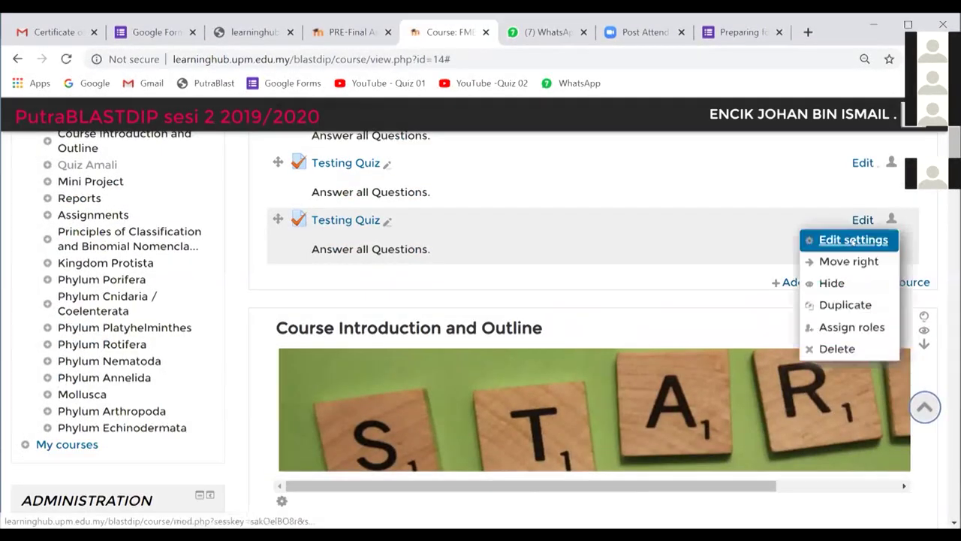
{"action": "left_click", "coordinate": [853, 238]}
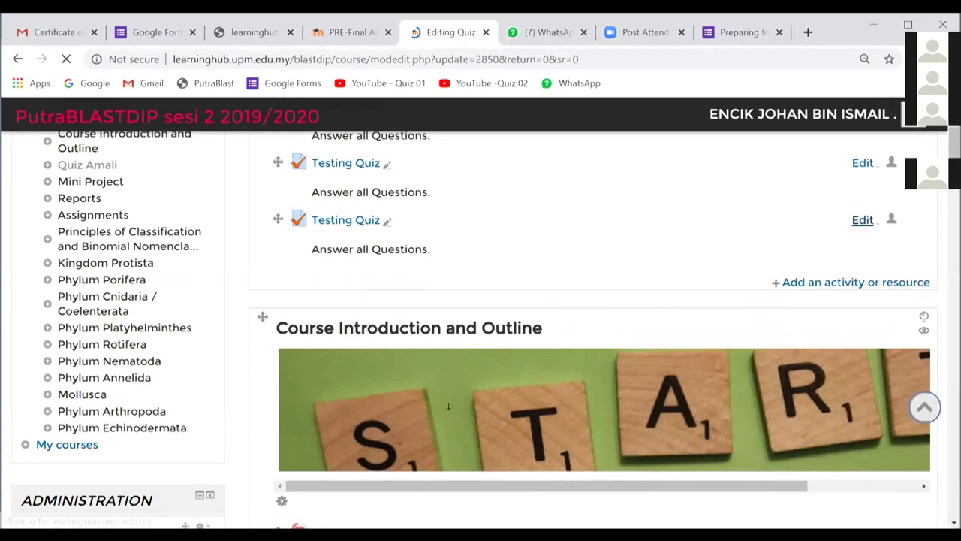
- Expand the quiz's Timing settings and review the time-expiry choices, keeping "Open attempts are submitted automatically" selected
{"action": "scroll", "coordinate": [422, 382], "scroll_direction": "down", "scroll_amount": 3}
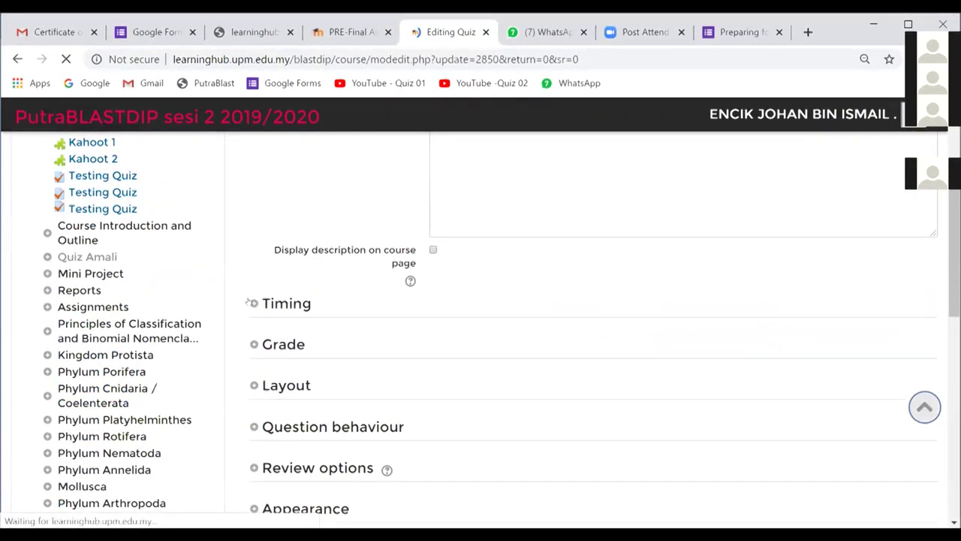
{"action": "left_click", "coordinate": [248, 301]}
{"action": "scroll", "coordinate": [320, 370], "scroll_direction": "down", "scroll_amount": 1}
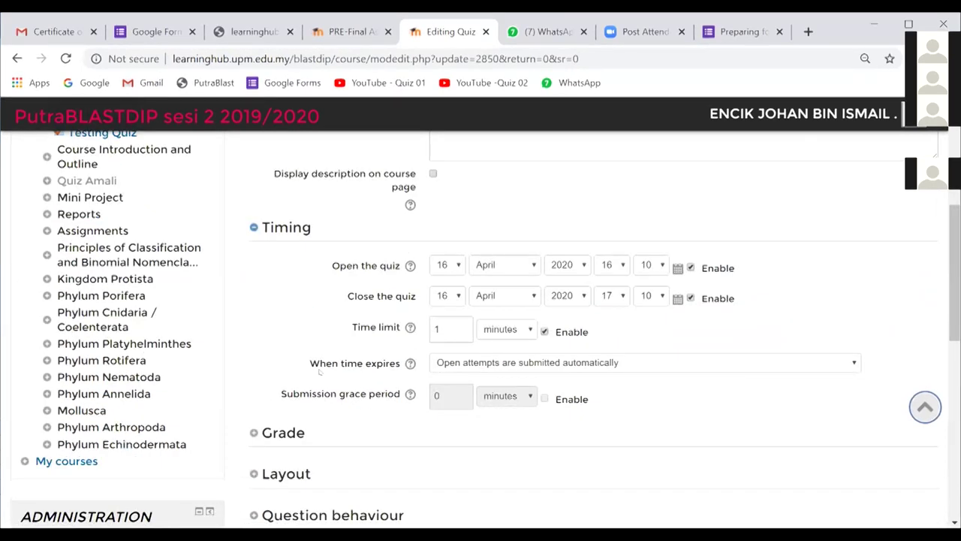
{"action": "scroll", "coordinate": [319, 370], "scroll_direction": "down", "scroll_amount": 2}
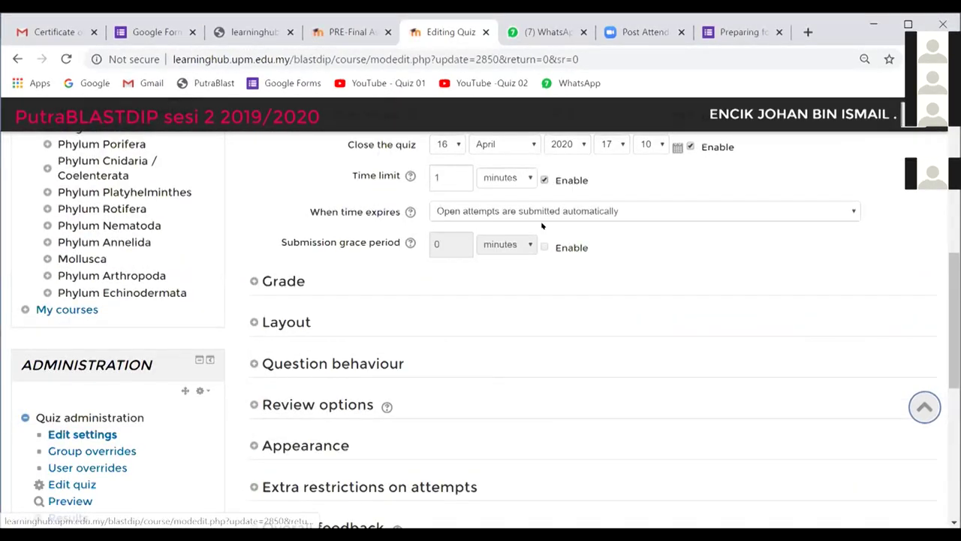
{"action": "left_click", "coordinate": [468, 211]}
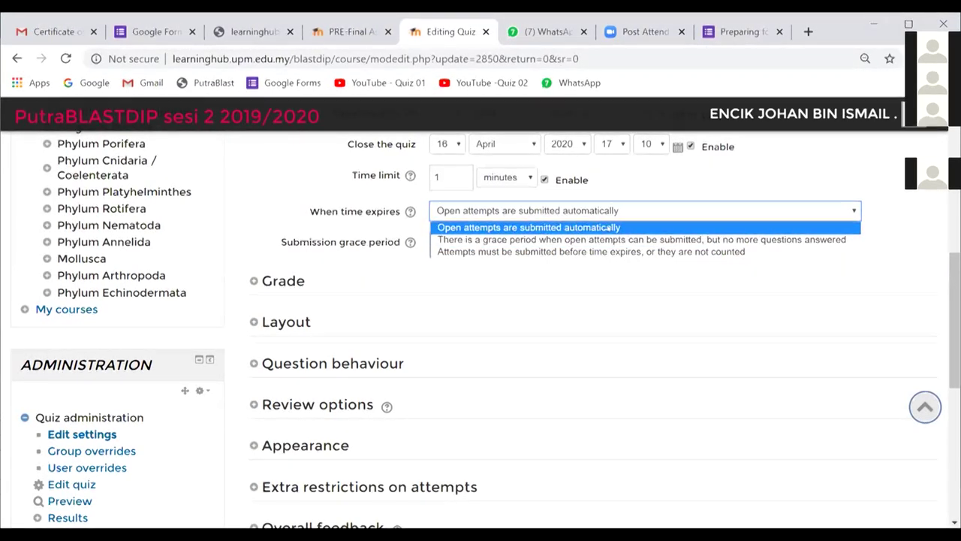
{"action": "left_click", "coordinate": [537, 227]}
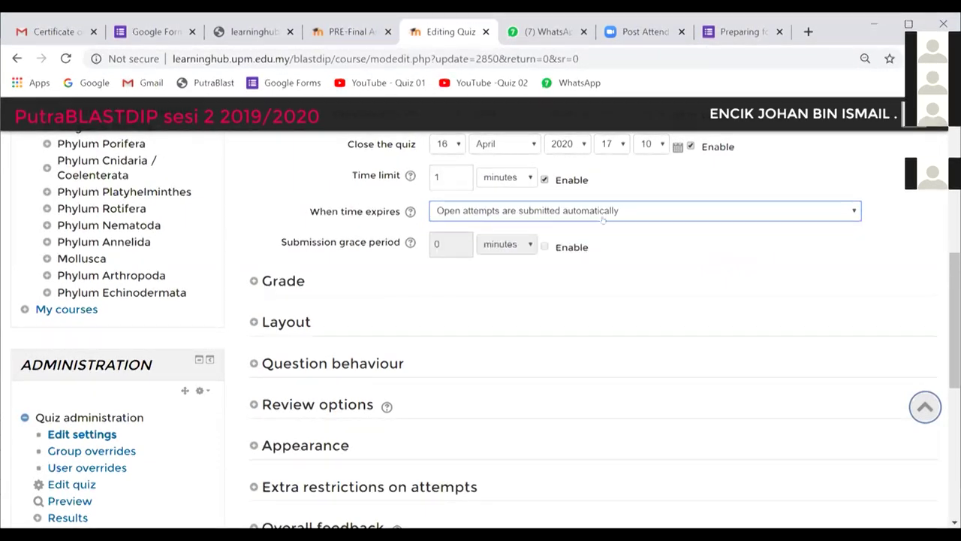
{"action": "scroll", "coordinate": [286, 226], "scroll_direction": "down", "scroll_amount": 1}
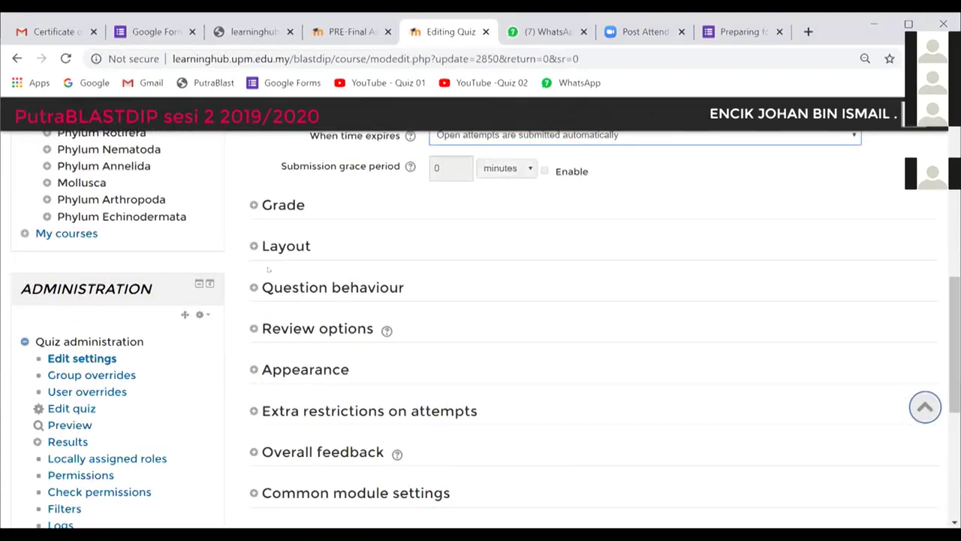
- Expand the quiz's Layout settings and review the navigation method choices, keeping Free selected
{"action": "left_click", "coordinate": [271, 247]}
{"action": "left_click", "coordinate": [441, 344]}
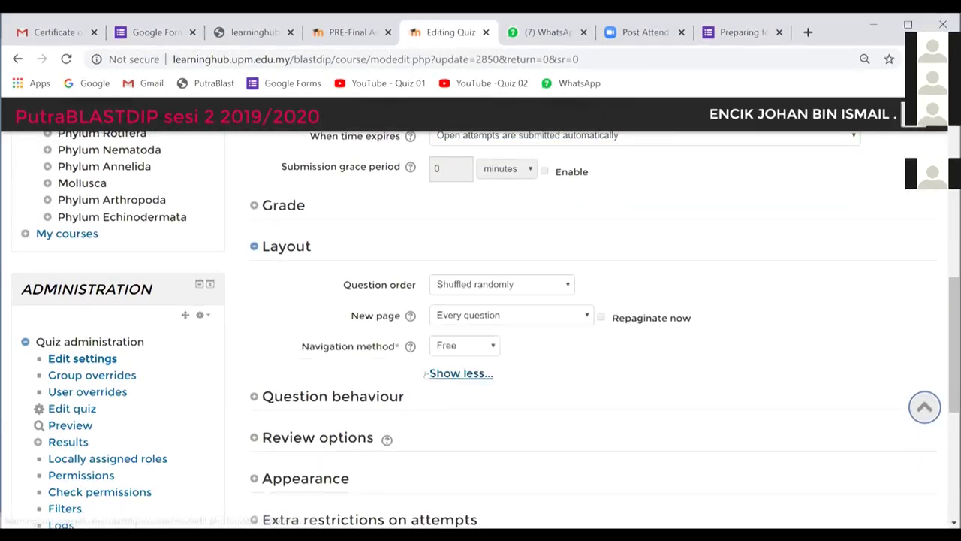
{"action": "left_click", "coordinate": [461, 345]}
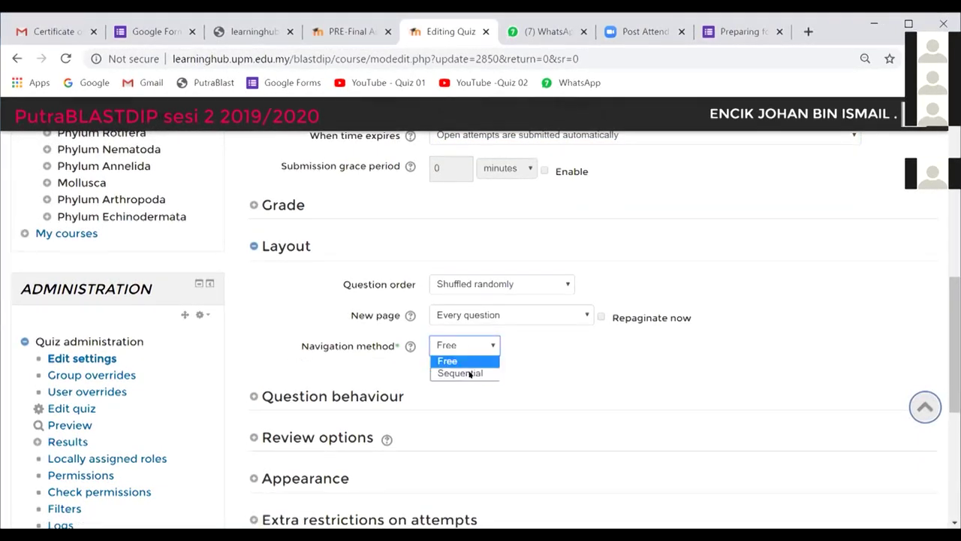
{"action": "left_click", "coordinate": [454, 361]}
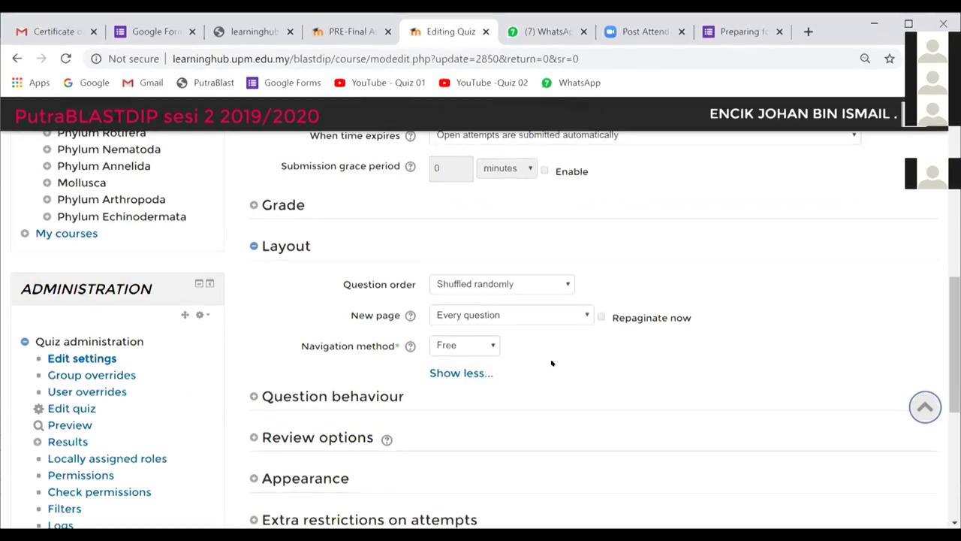
{"action": "scroll", "coordinate": [561, 372], "scroll_direction": "down", "scroll_amount": 3}
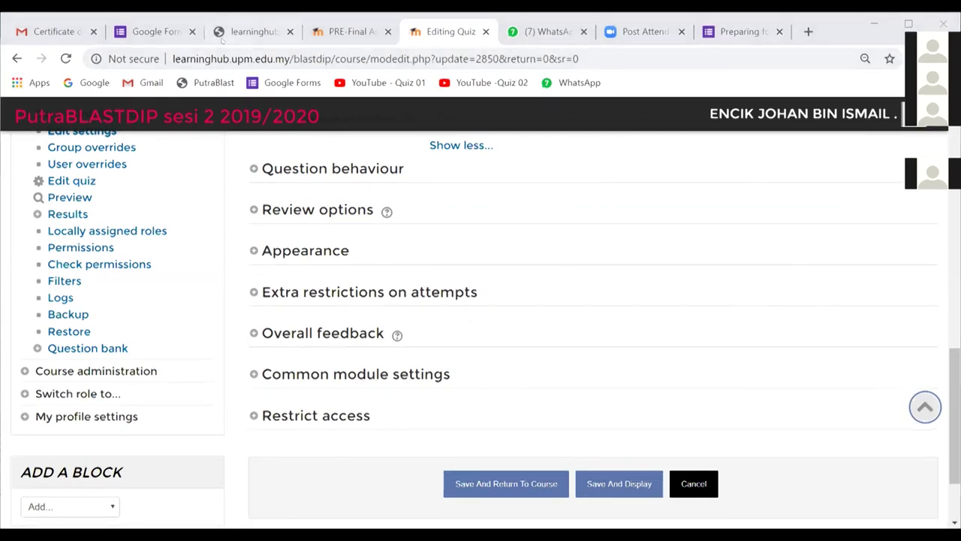
{"action": "left_click", "coordinate": [347, 32]}
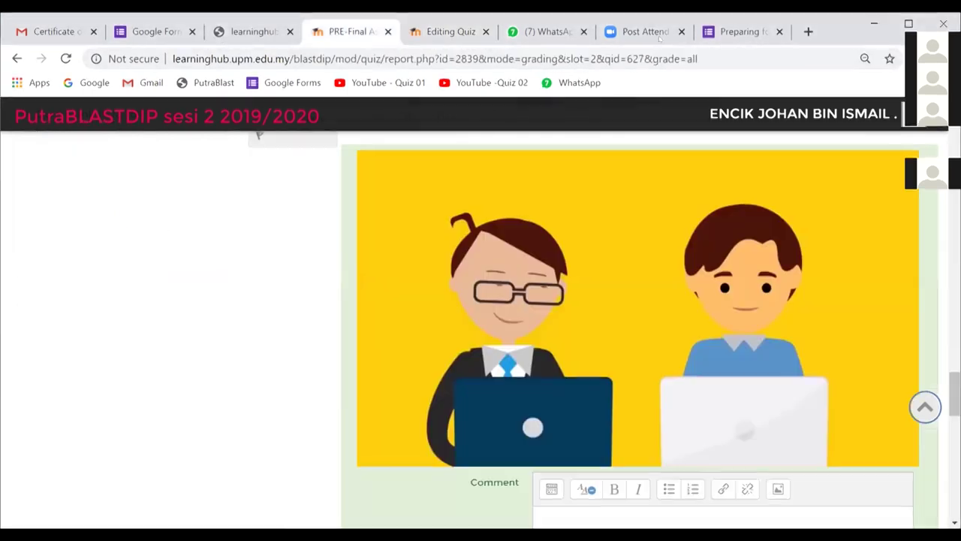
{"action": "left_click", "coordinate": [650, 38]}
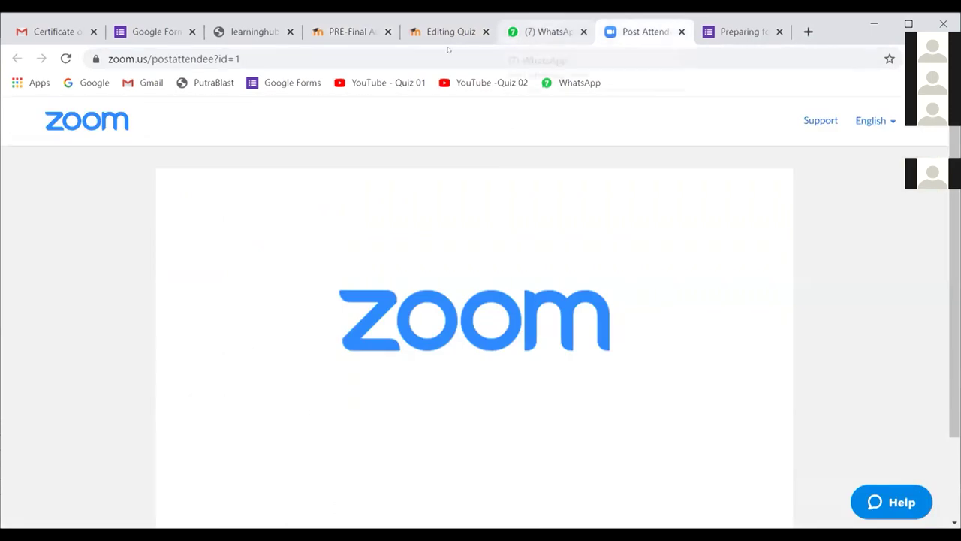
{"action": "left_click", "coordinate": [437, 34]}
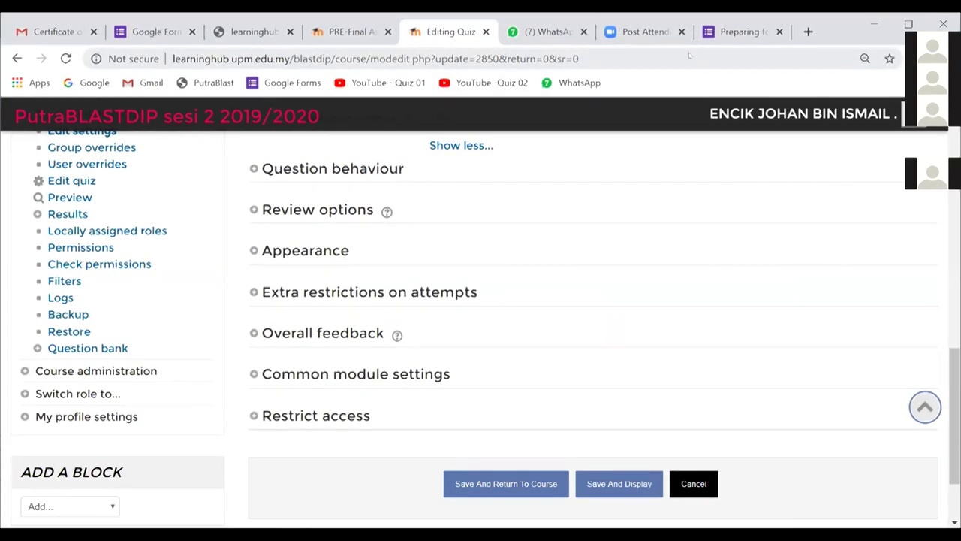
{"action": "left_click", "coordinate": [646, 32]}
{"action": "left_click", "coordinate": [740, 31]}
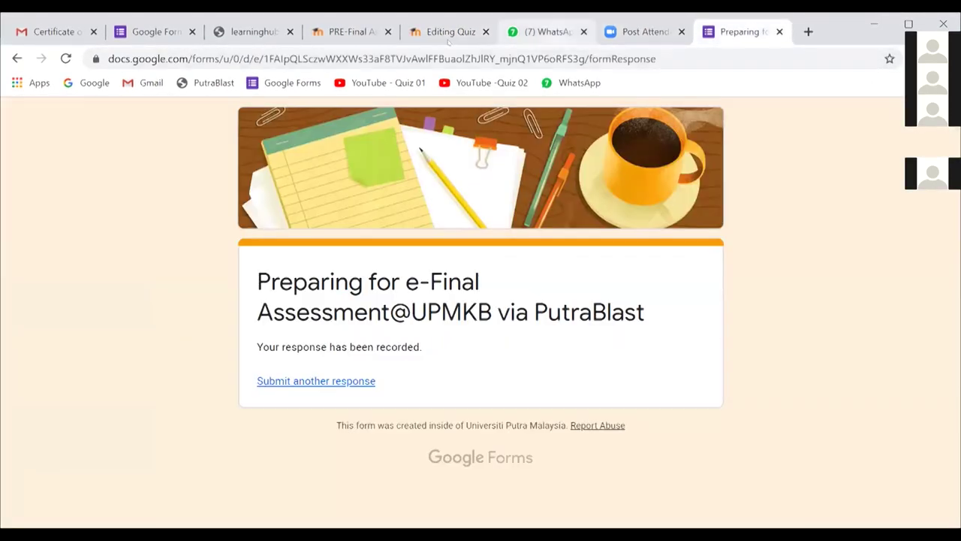
{"action": "left_click", "coordinate": [544, 31]}
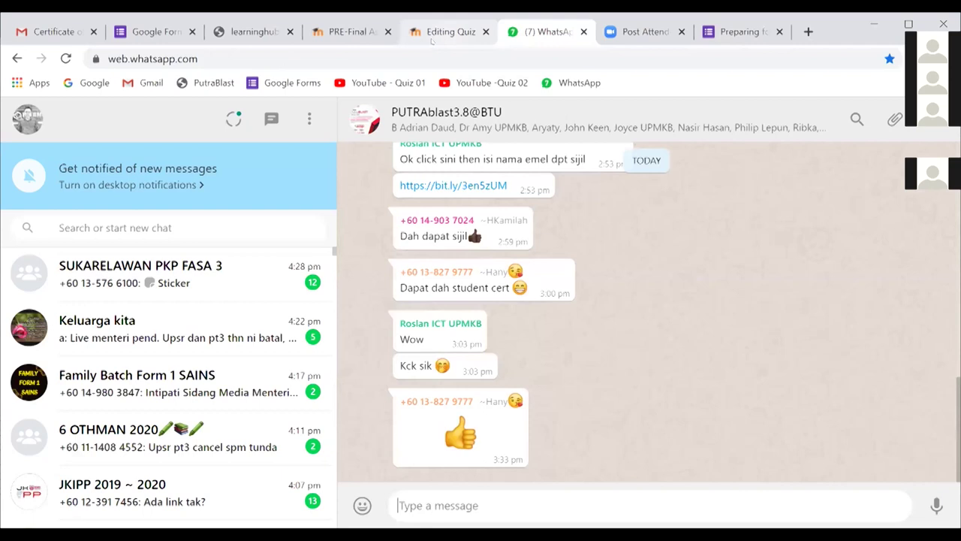
{"action": "left_click", "coordinate": [436, 36]}
{"action": "left_click", "coordinate": [349, 32]}
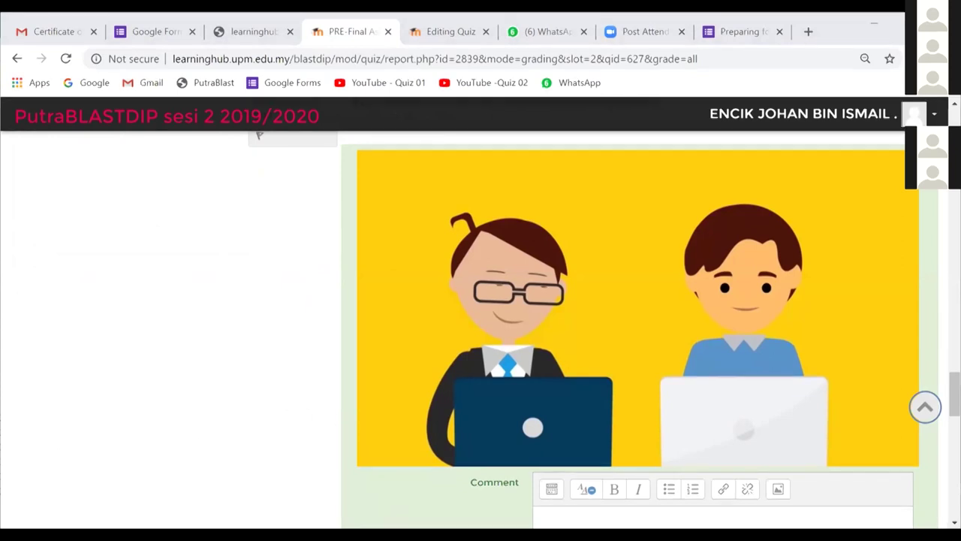
- Switch to the PowerPoint presentation "Preparing for e-Final Assessment @ UPMKB via PutraBLAST"
{"action": "key", "text": "alt+Tab"}
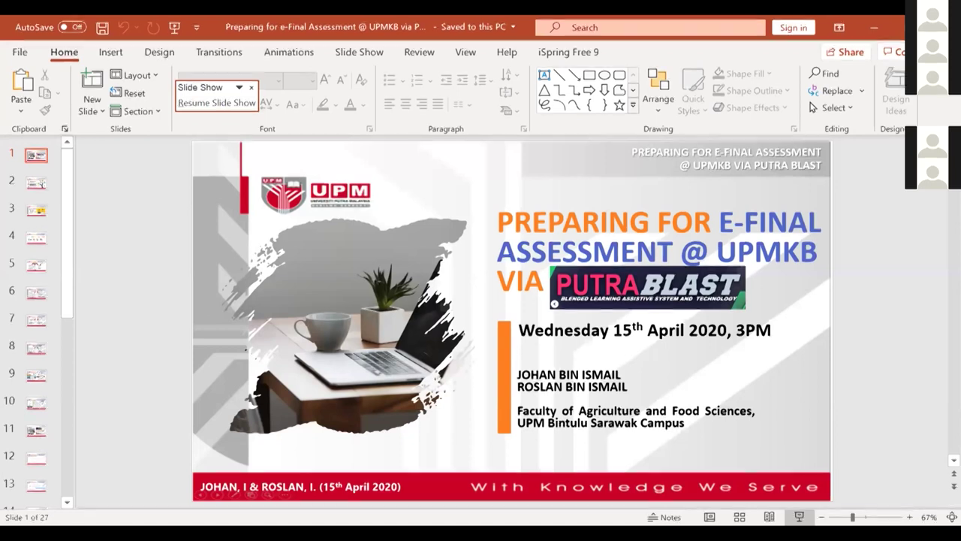